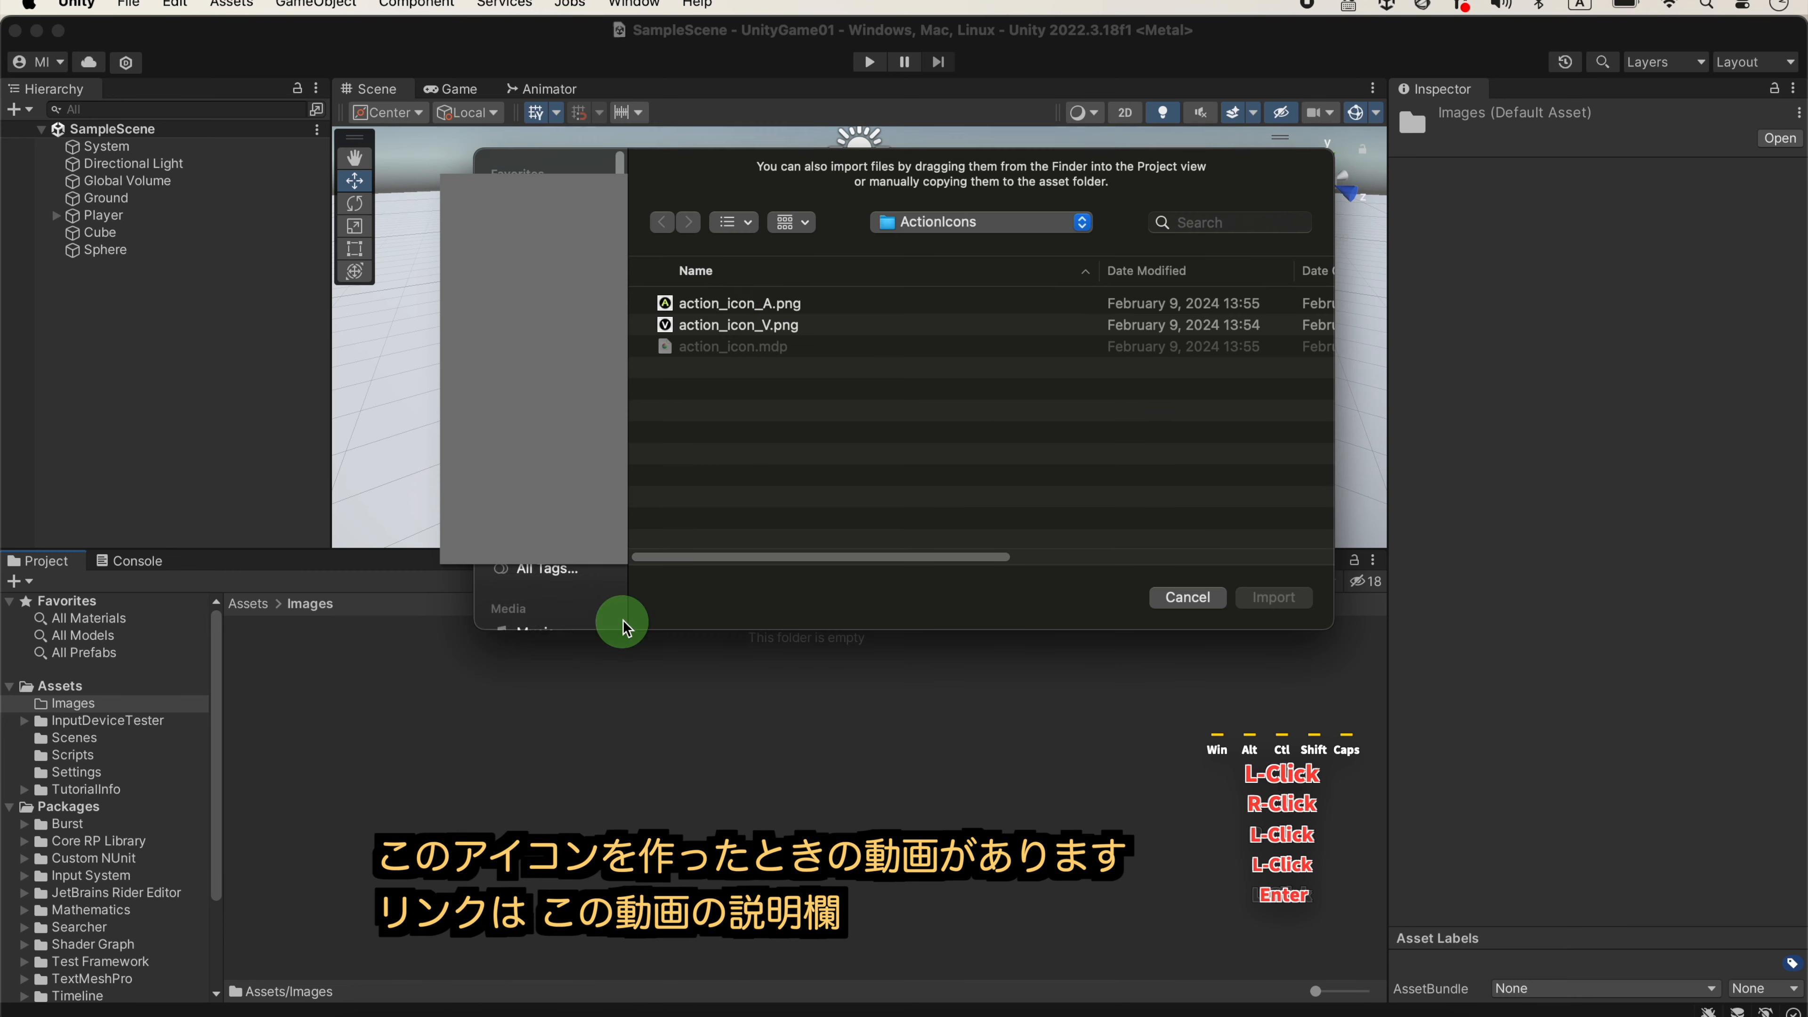
Import action_icon_A.png and action_icon_V.png from the ActionIcons folder into the project's Images folder.
{"action": "left_click", "coordinate": [723, 305]}
{"action": "left_click", "coordinate": [1257, 600]}
{"action": "right_click", "coordinate": [449, 605]}
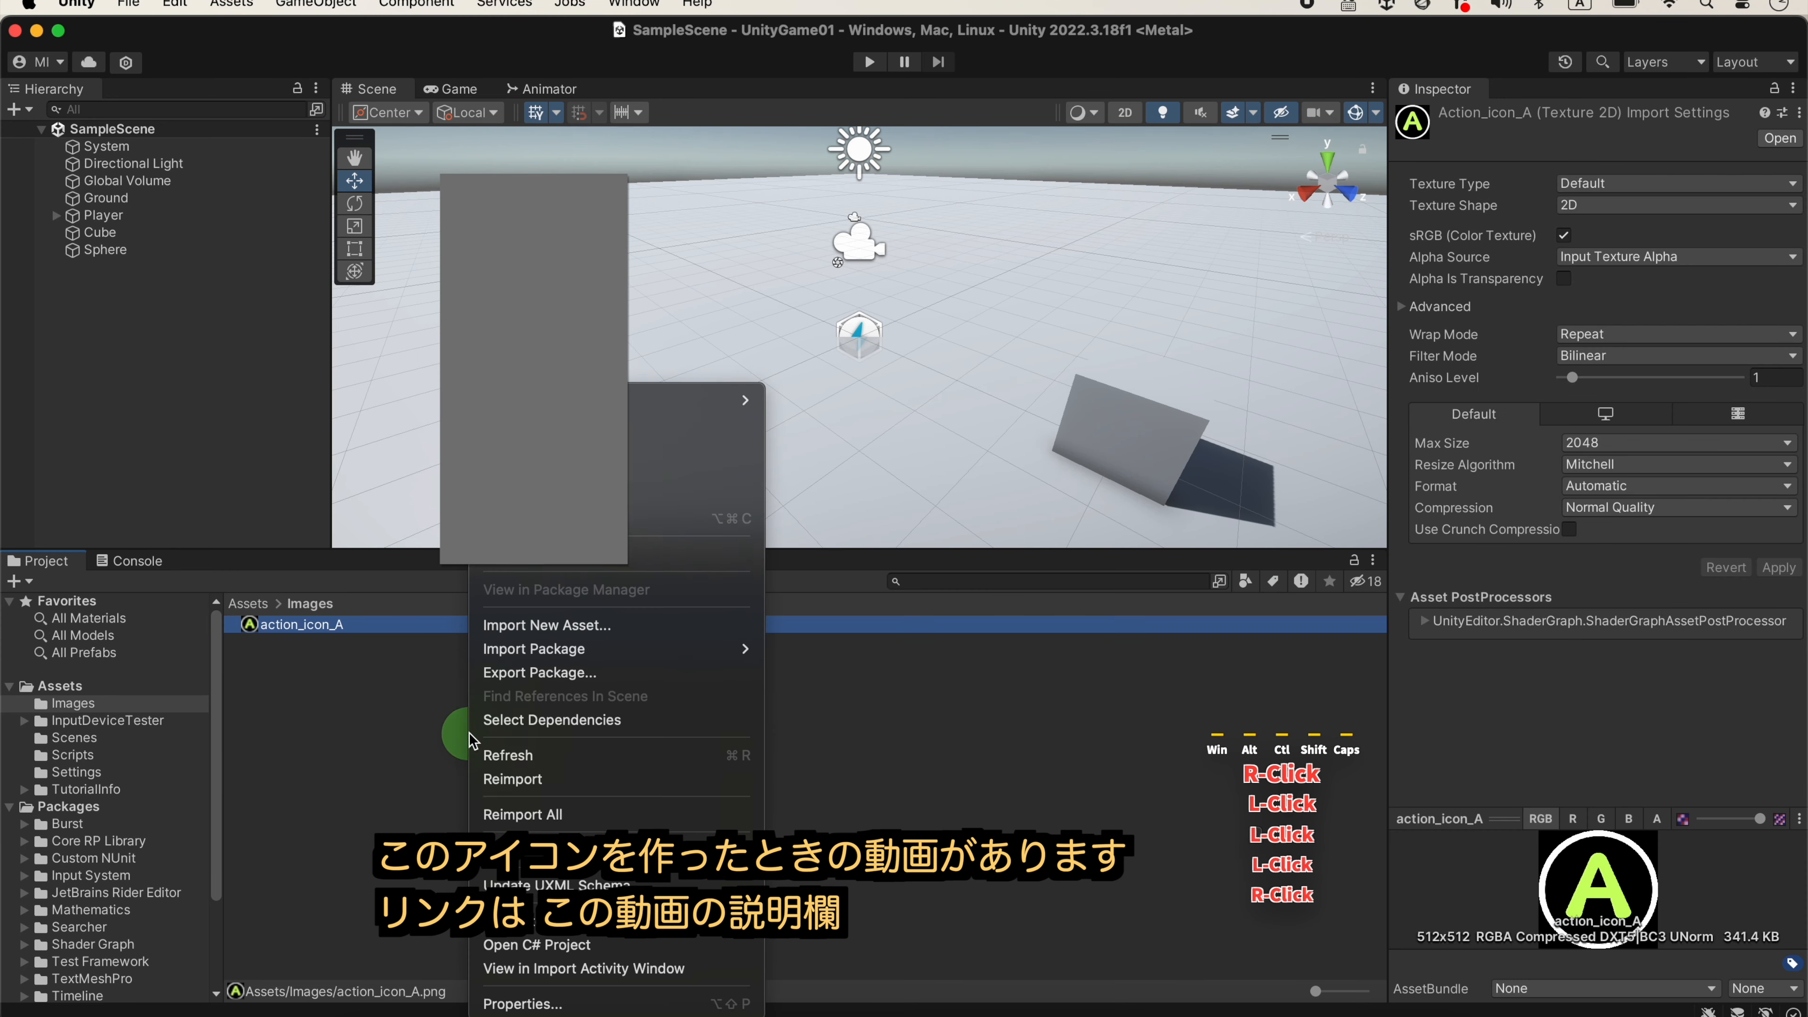
{"action": "left_click", "coordinate": [562, 623]}
{"action": "left_click", "coordinate": [734, 326]}
{"action": "left_click", "coordinate": [1274, 597]}
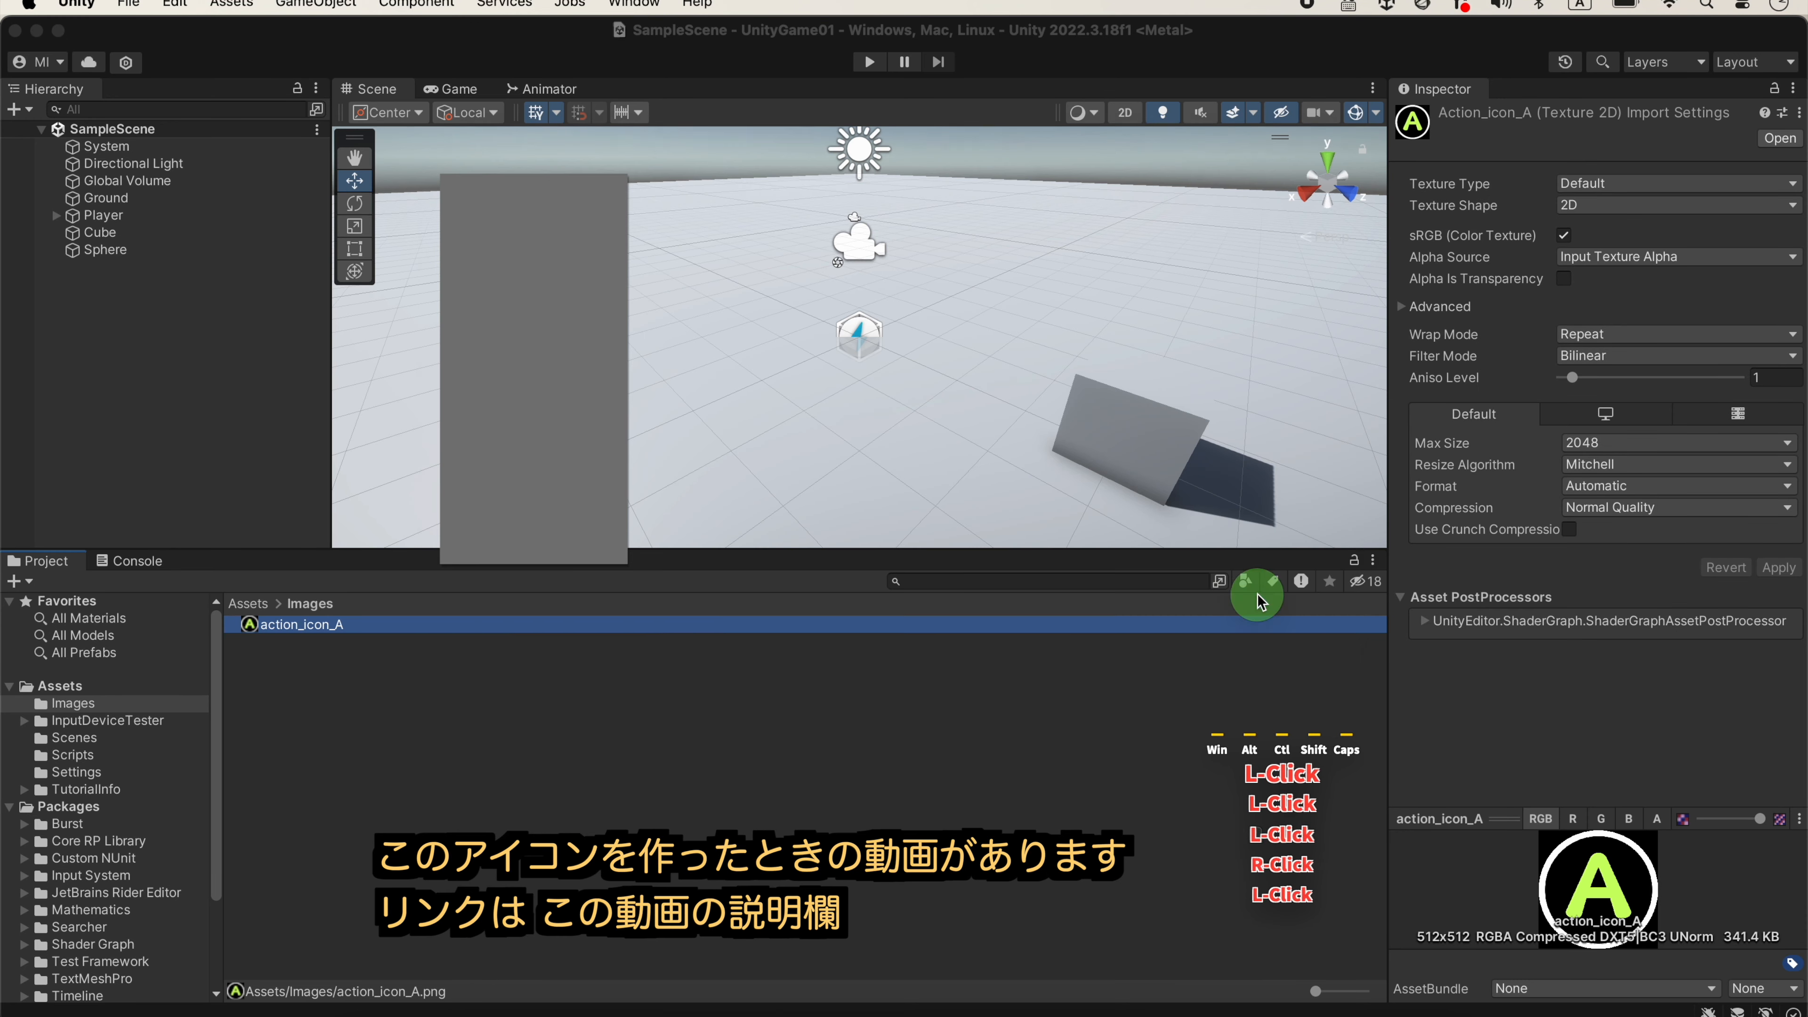
Set the Texture Type of action_icon_V to Sprite (2D and UI) and save the import settings.
{"action": "left_click", "coordinate": [1586, 183]}
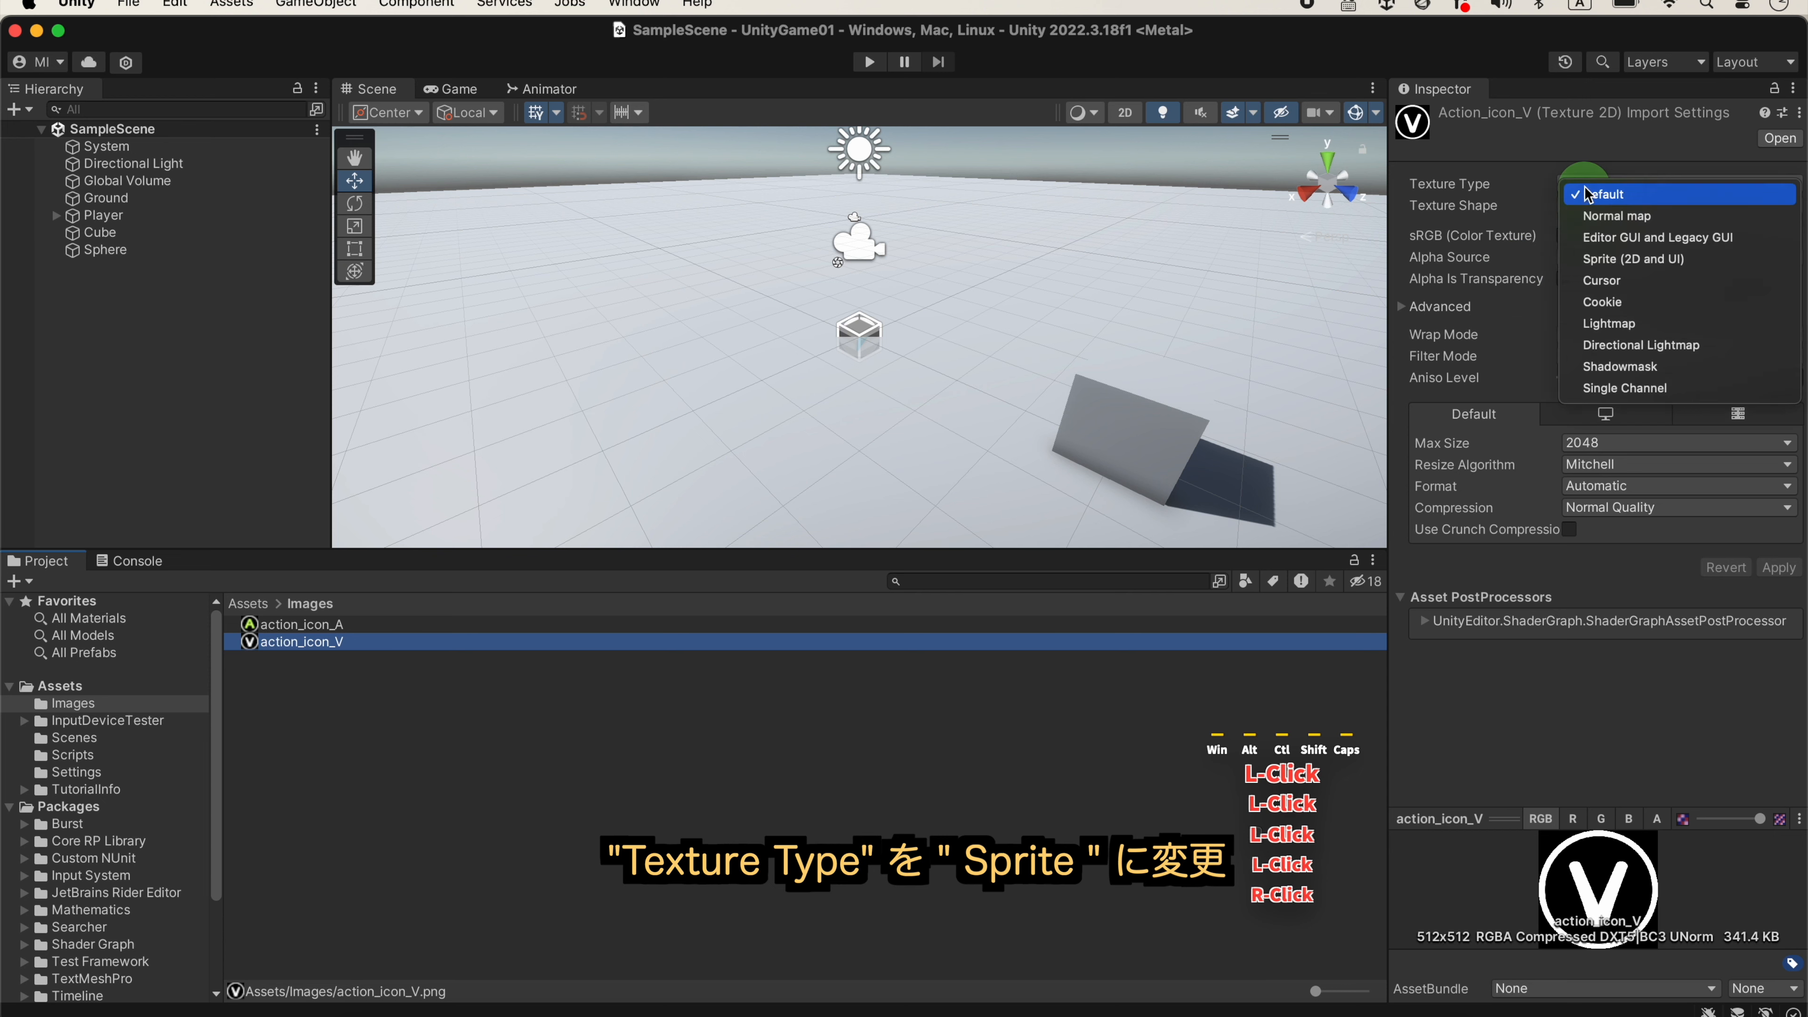
{"action": "left_click", "coordinate": [1606, 265]}
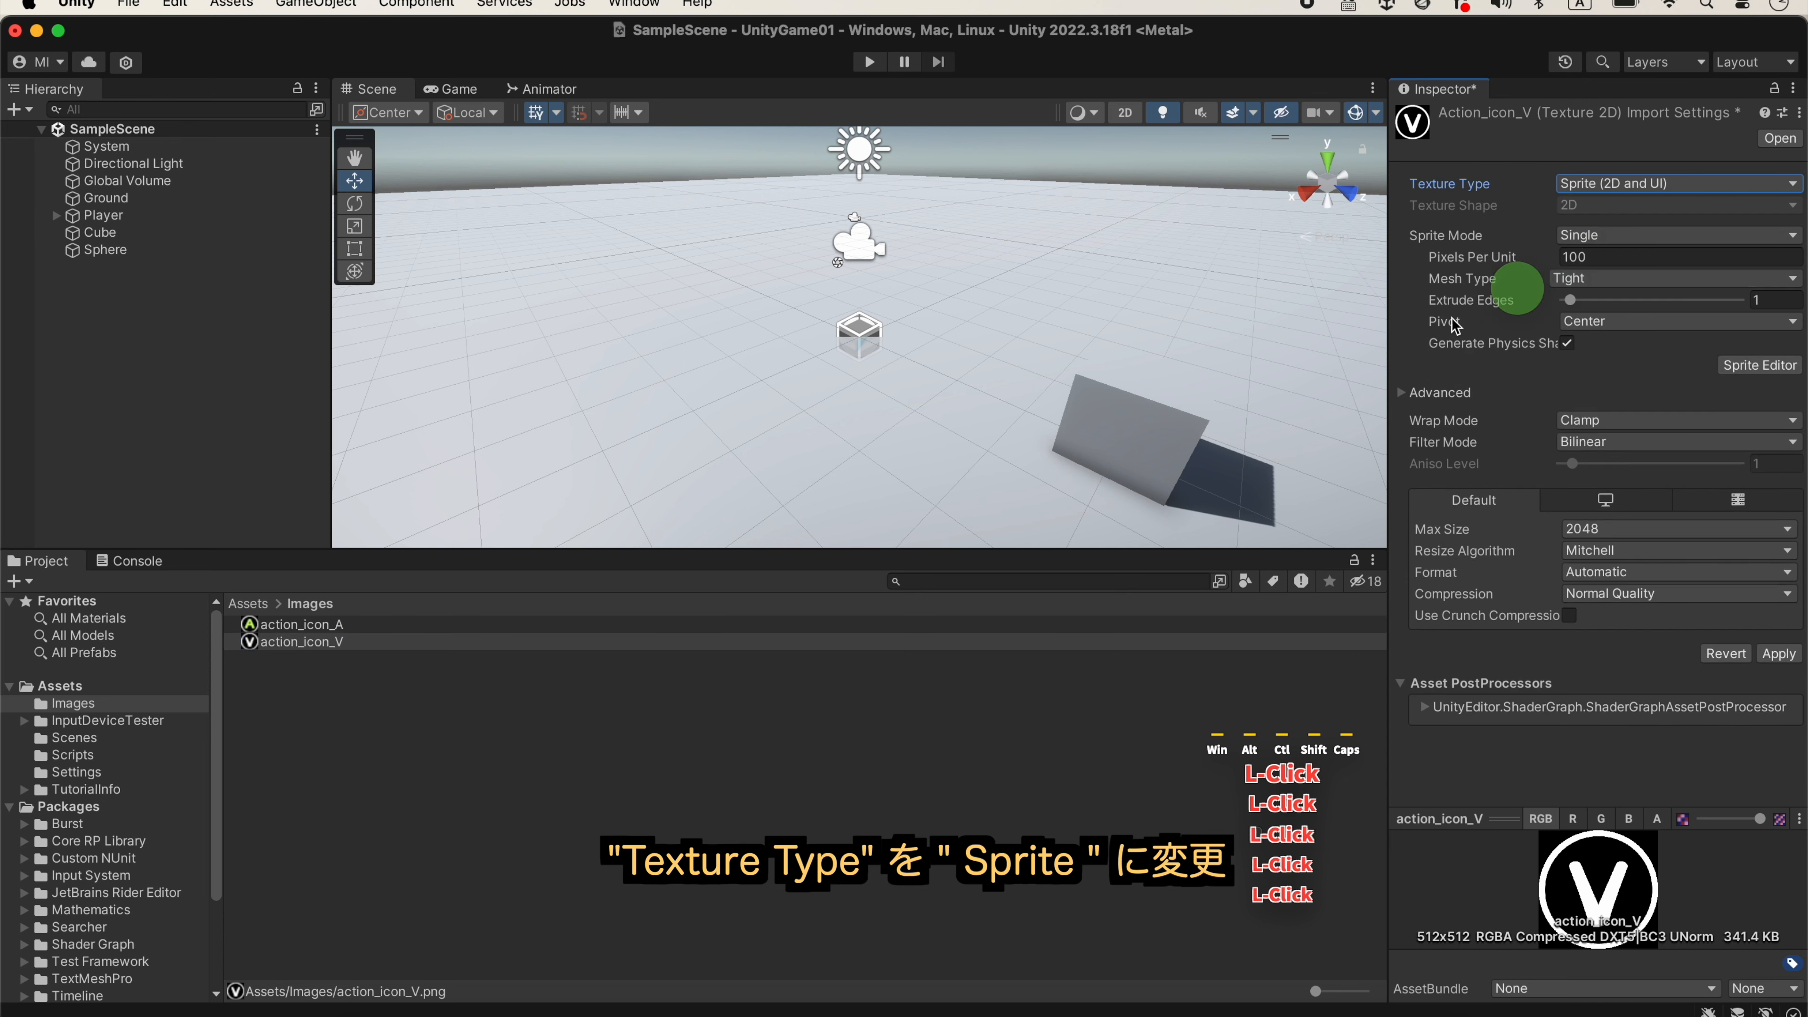
{"action": "left_click", "coordinate": [776, 735]}
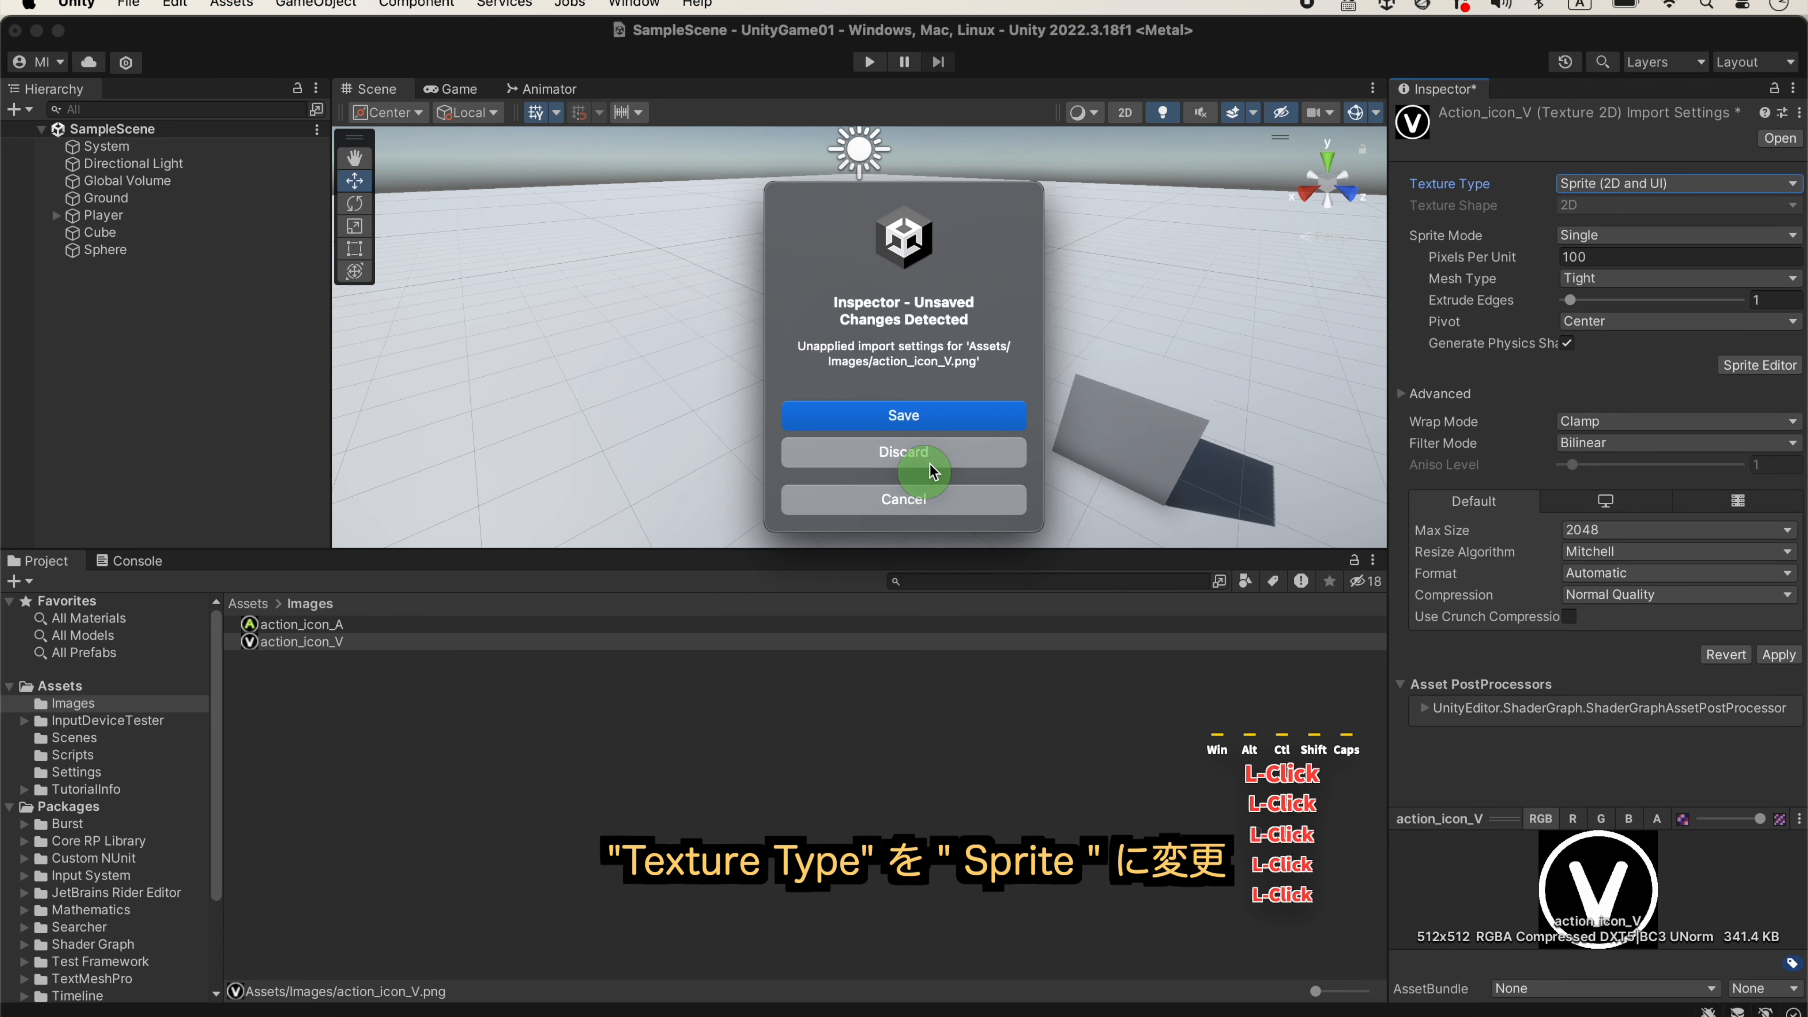
{"action": "left_click", "coordinate": [952, 414]}
Set the Texture Type of action_icon_A to Sprite (2D and UI), save it, and check both icons' import settings.
{"action": "left_click", "coordinate": [311, 627]}
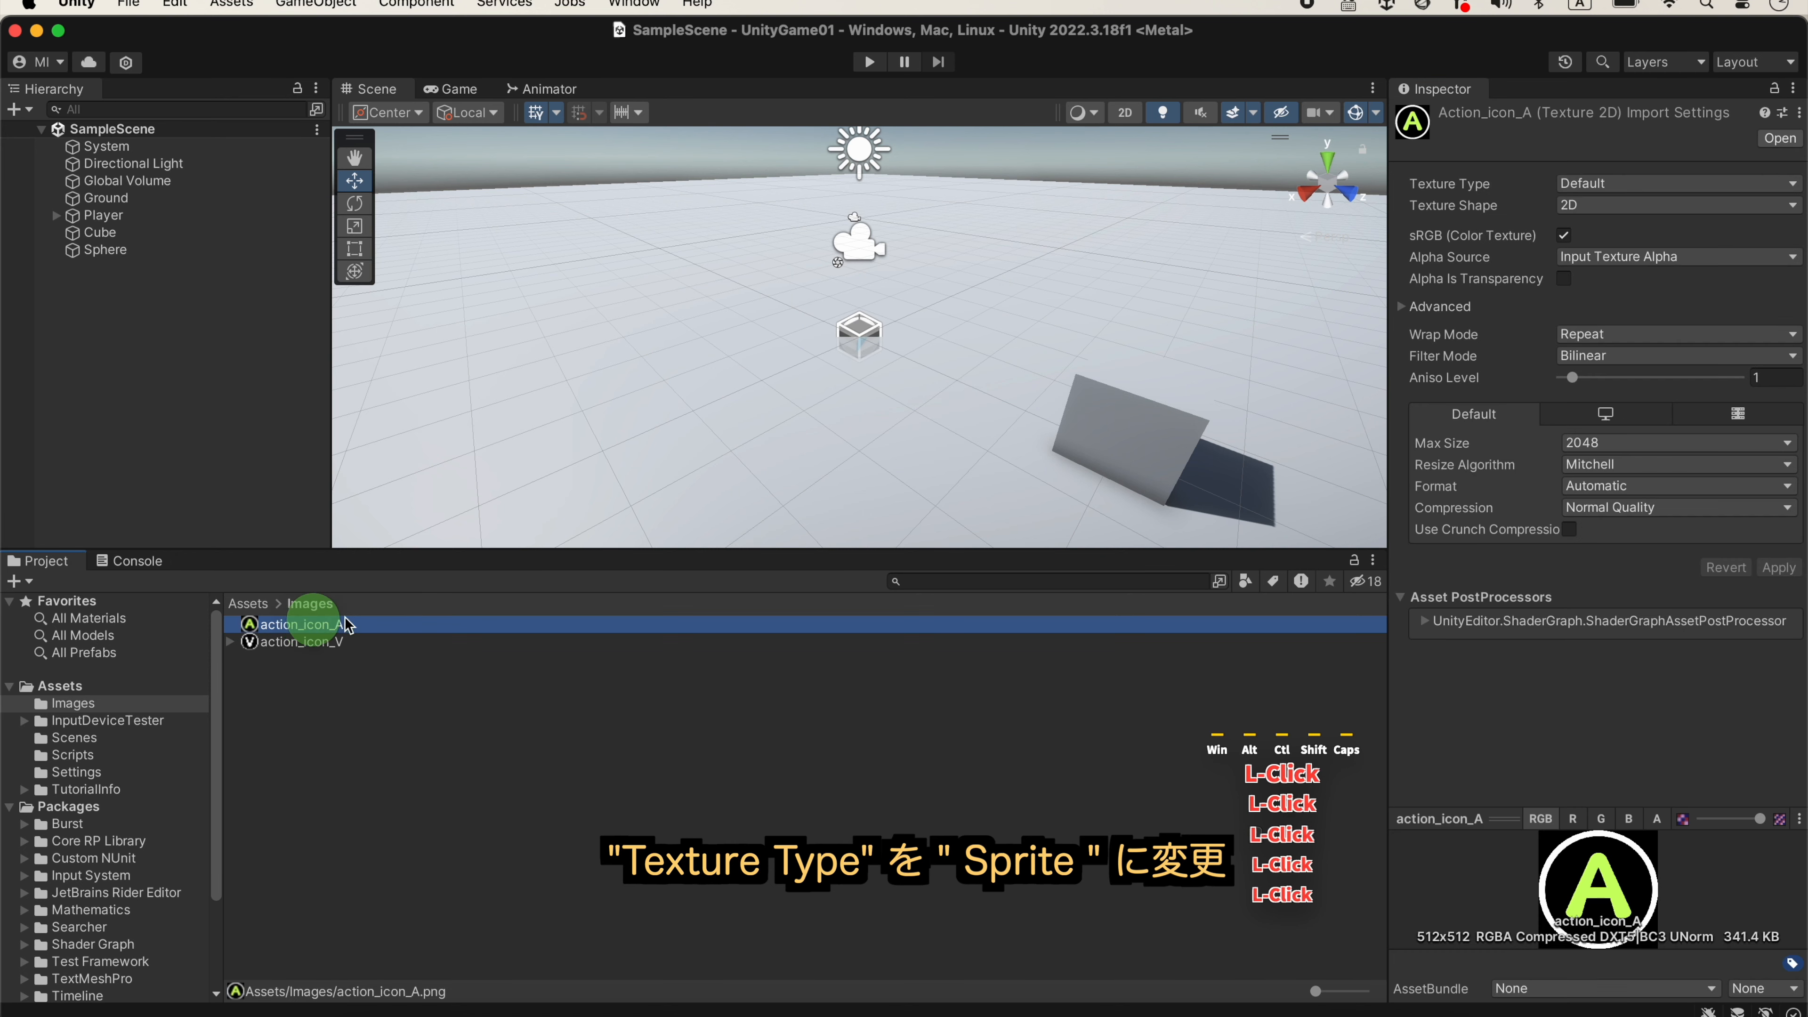
{"action": "left_click", "coordinate": [1653, 183]}
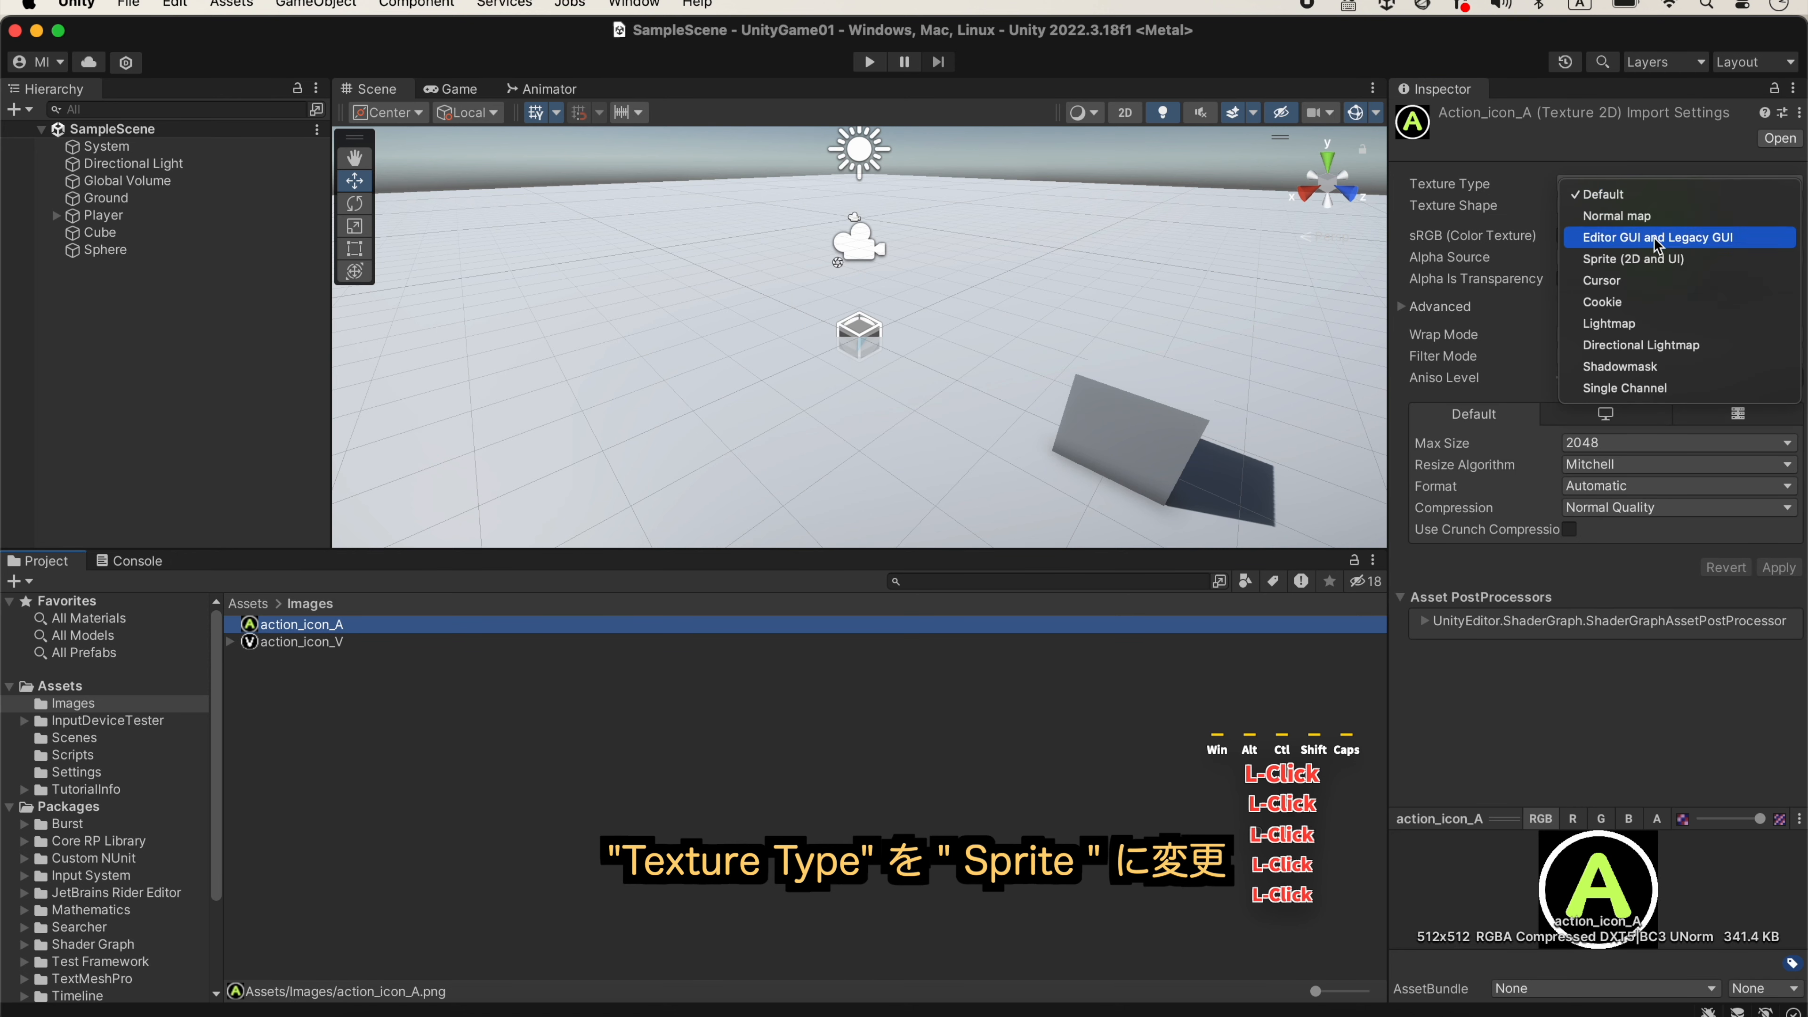
{"action": "left_click", "coordinate": [1636, 258]}
{"action": "left_click", "coordinate": [687, 731]}
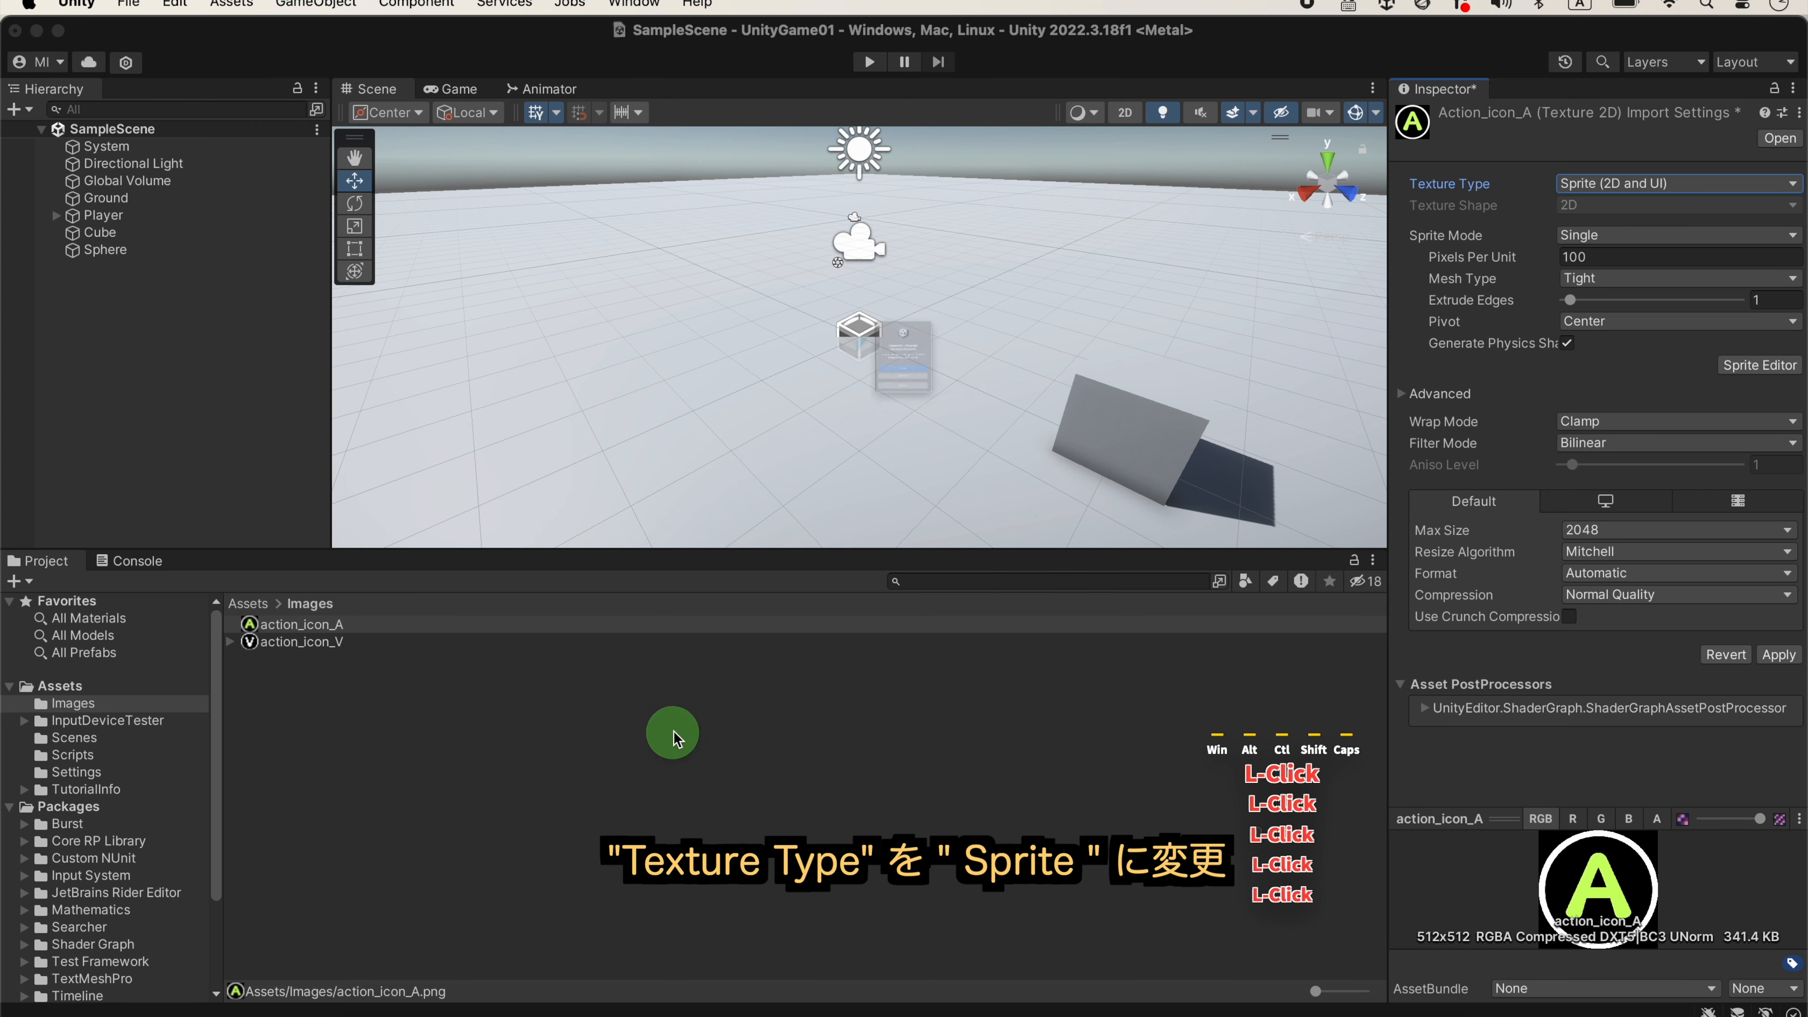
{"action": "left_click", "coordinate": [897, 419]}
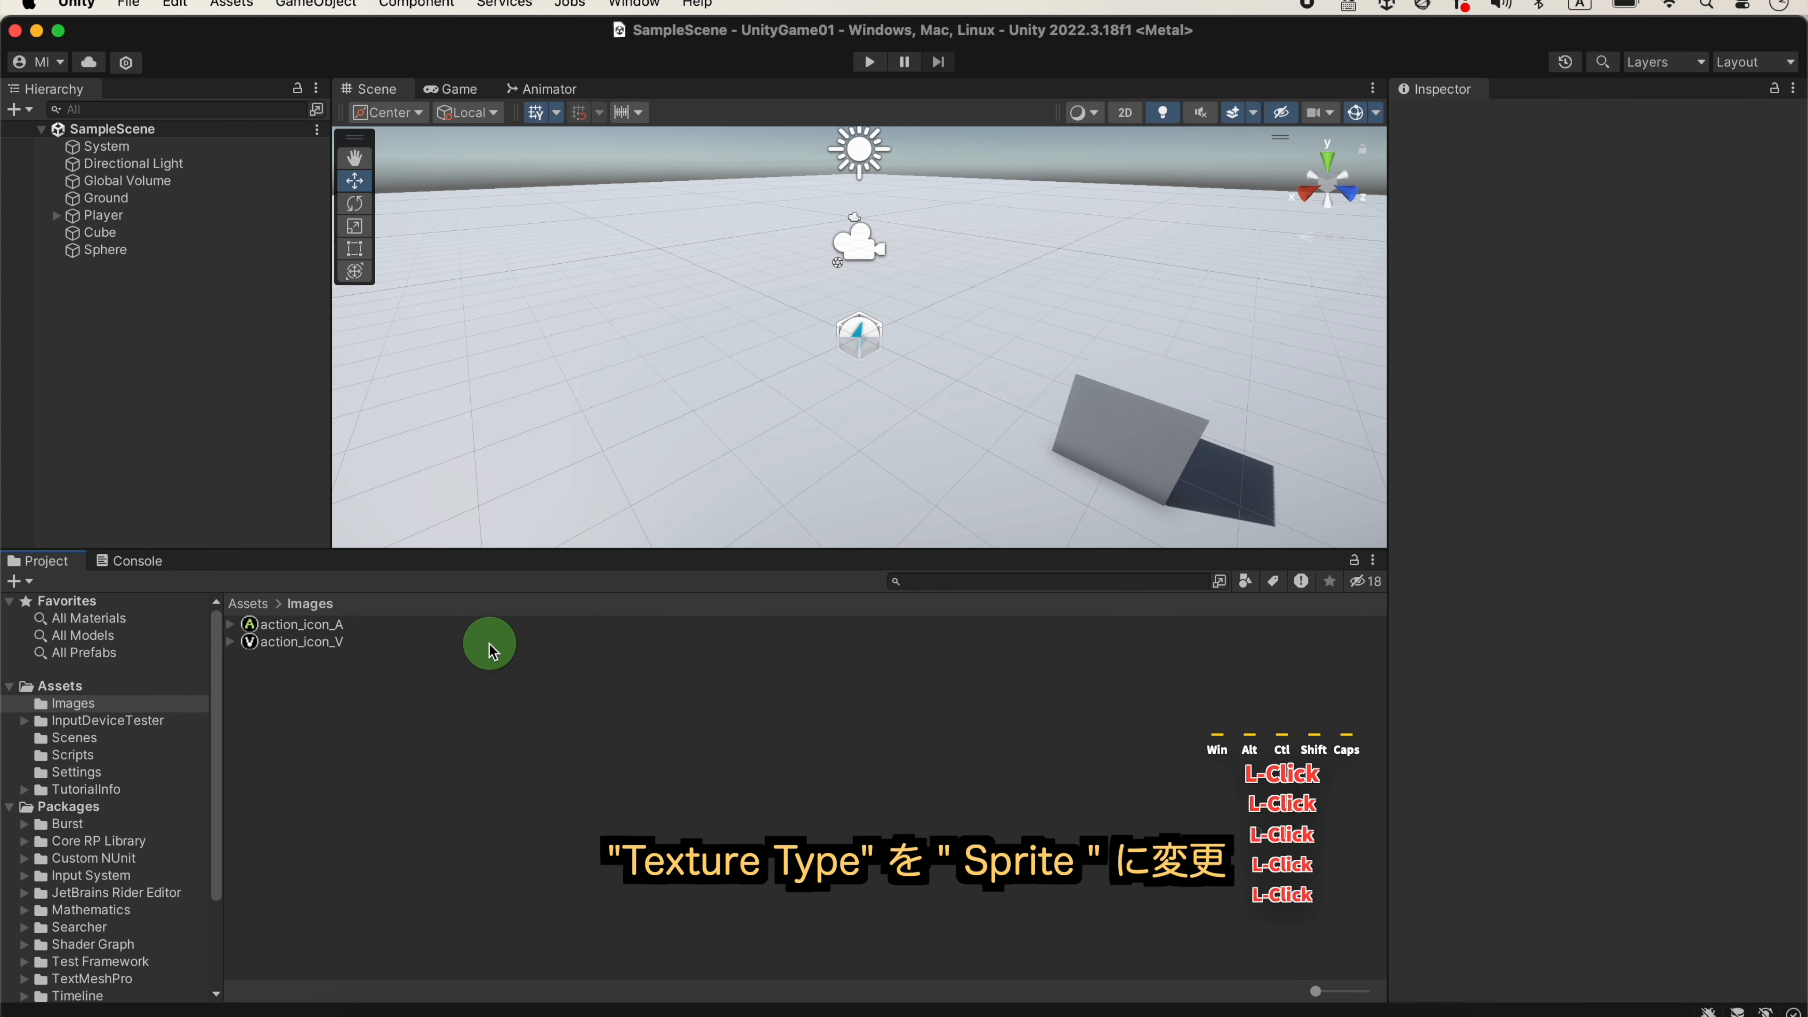
{"action": "left_click", "coordinate": [278, 642]}
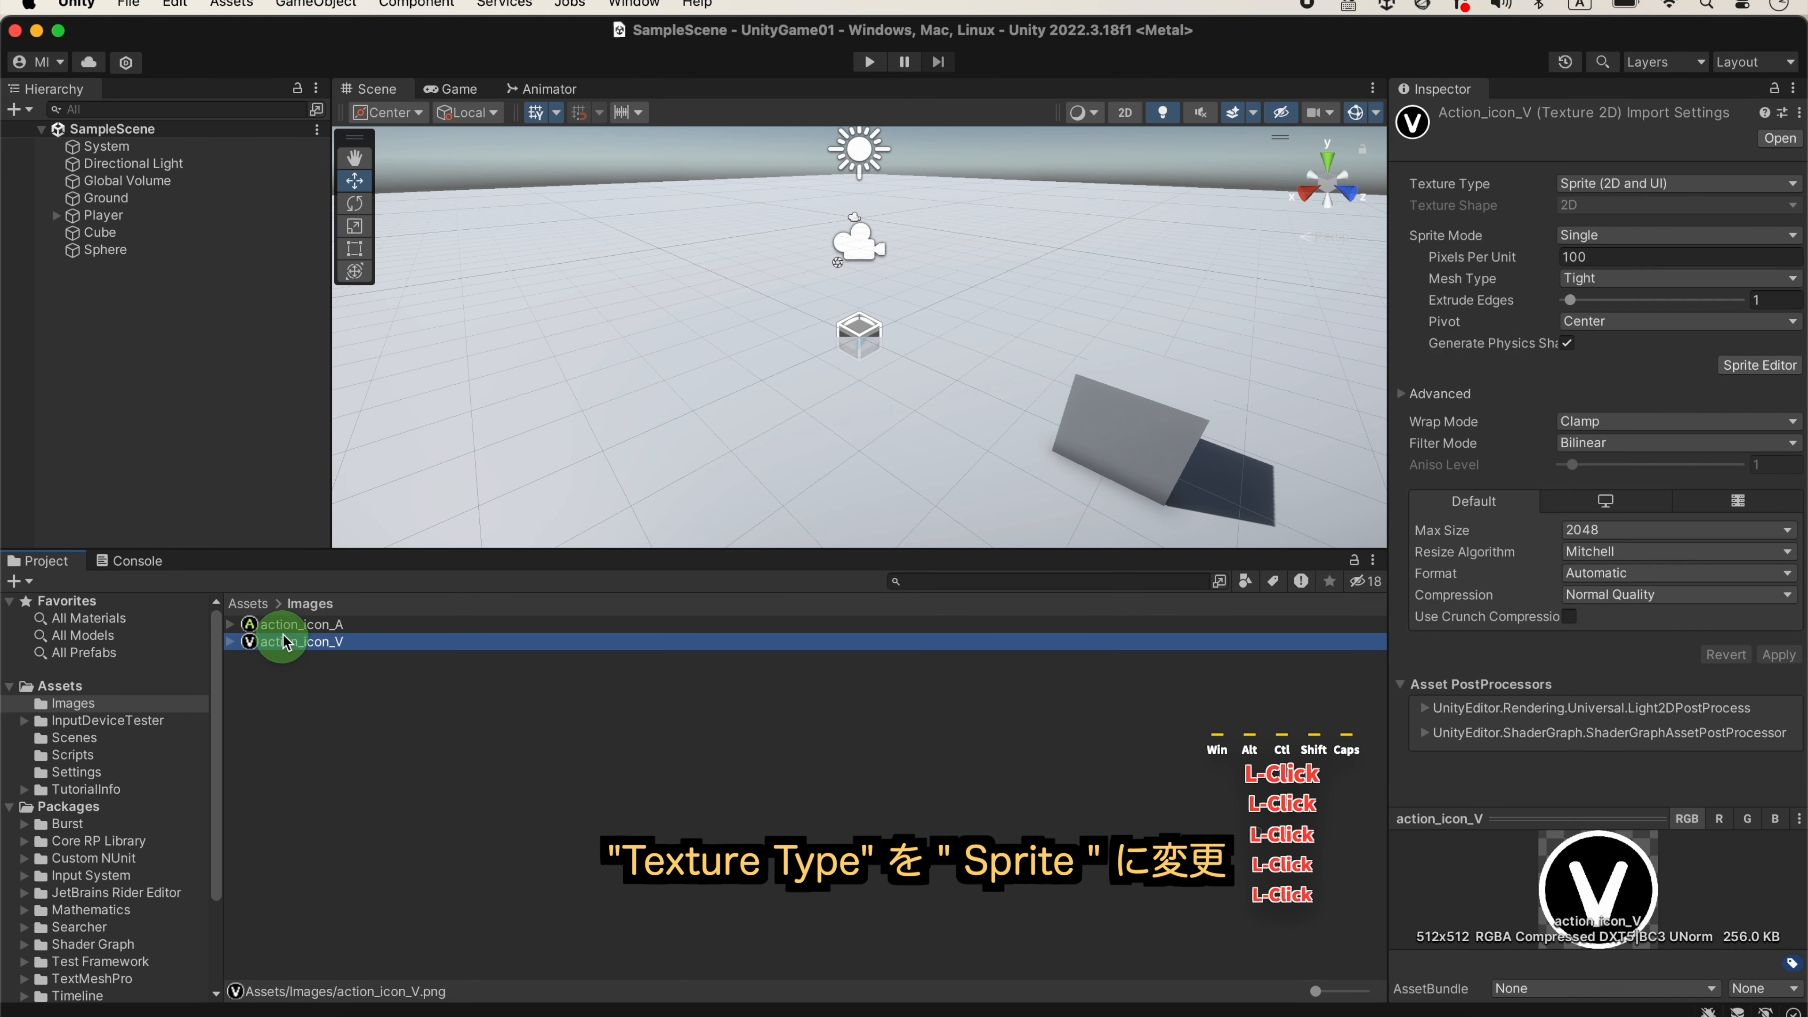
{"action": "left_click", "coordinate": [294, 624]}
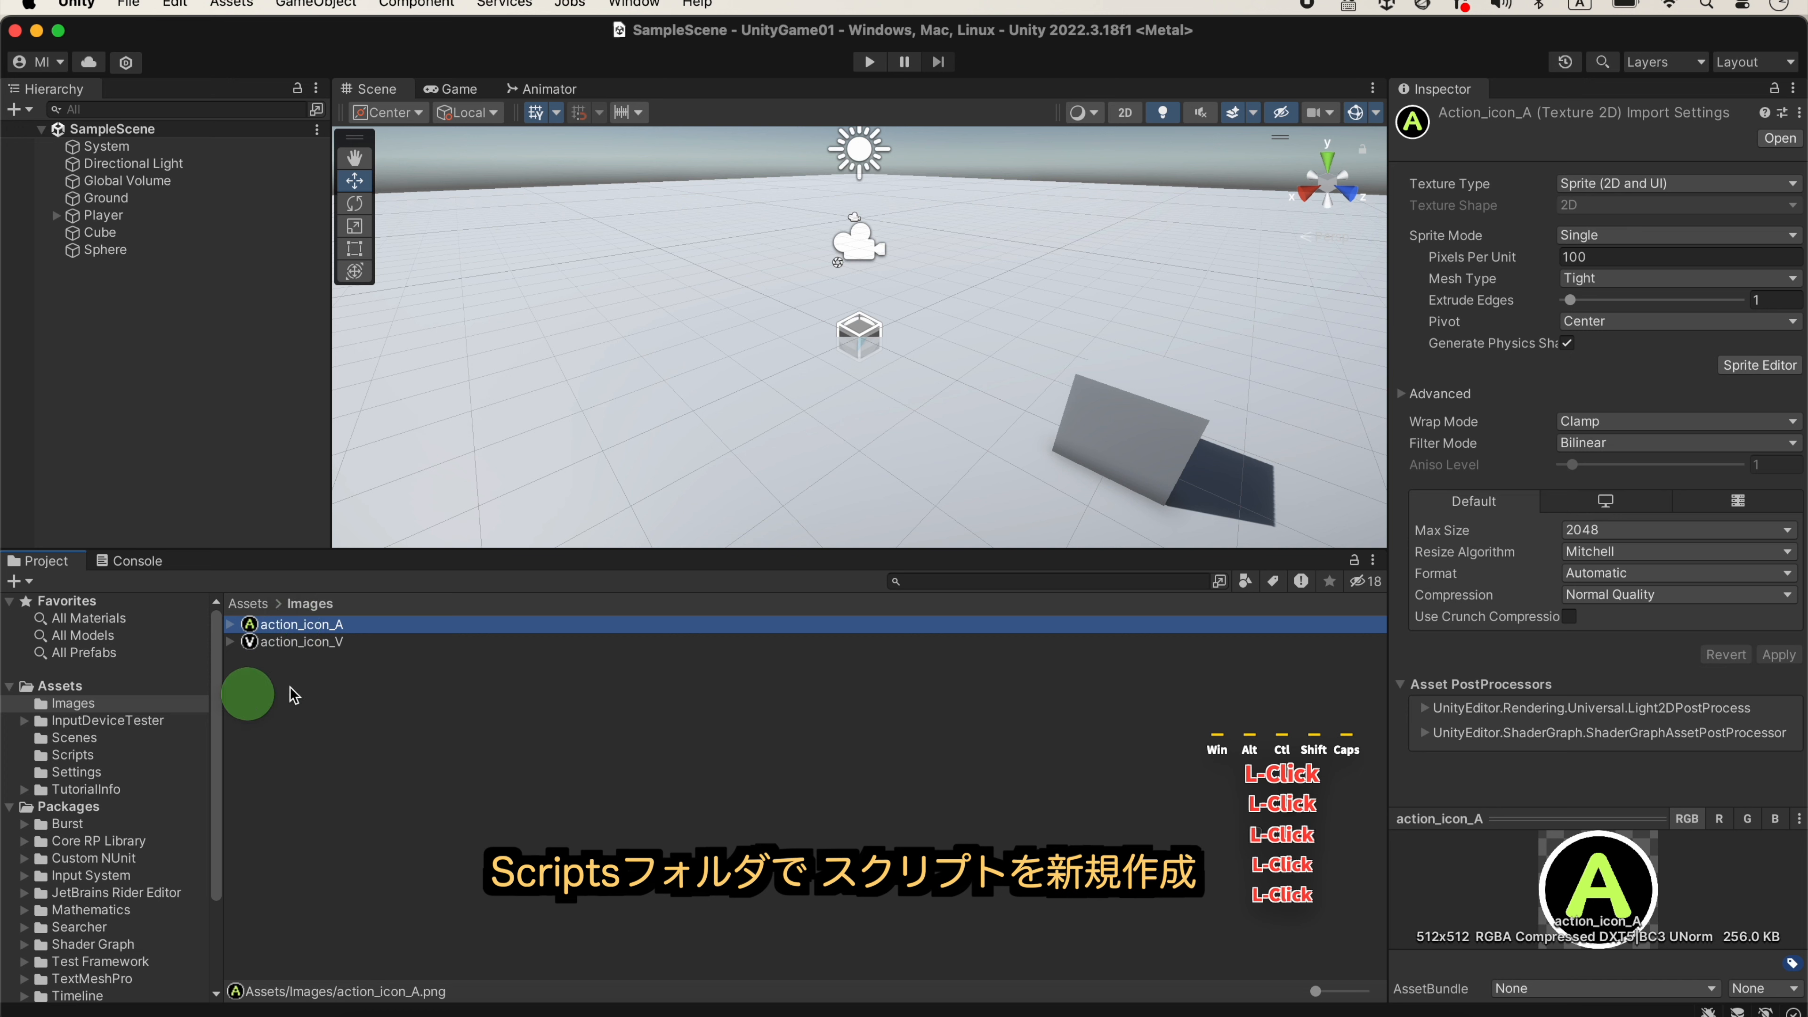
Create a new C# script named ActionIcons in the Scripts folder.
{"action": "left_click", "coordinate": [78, 756]}
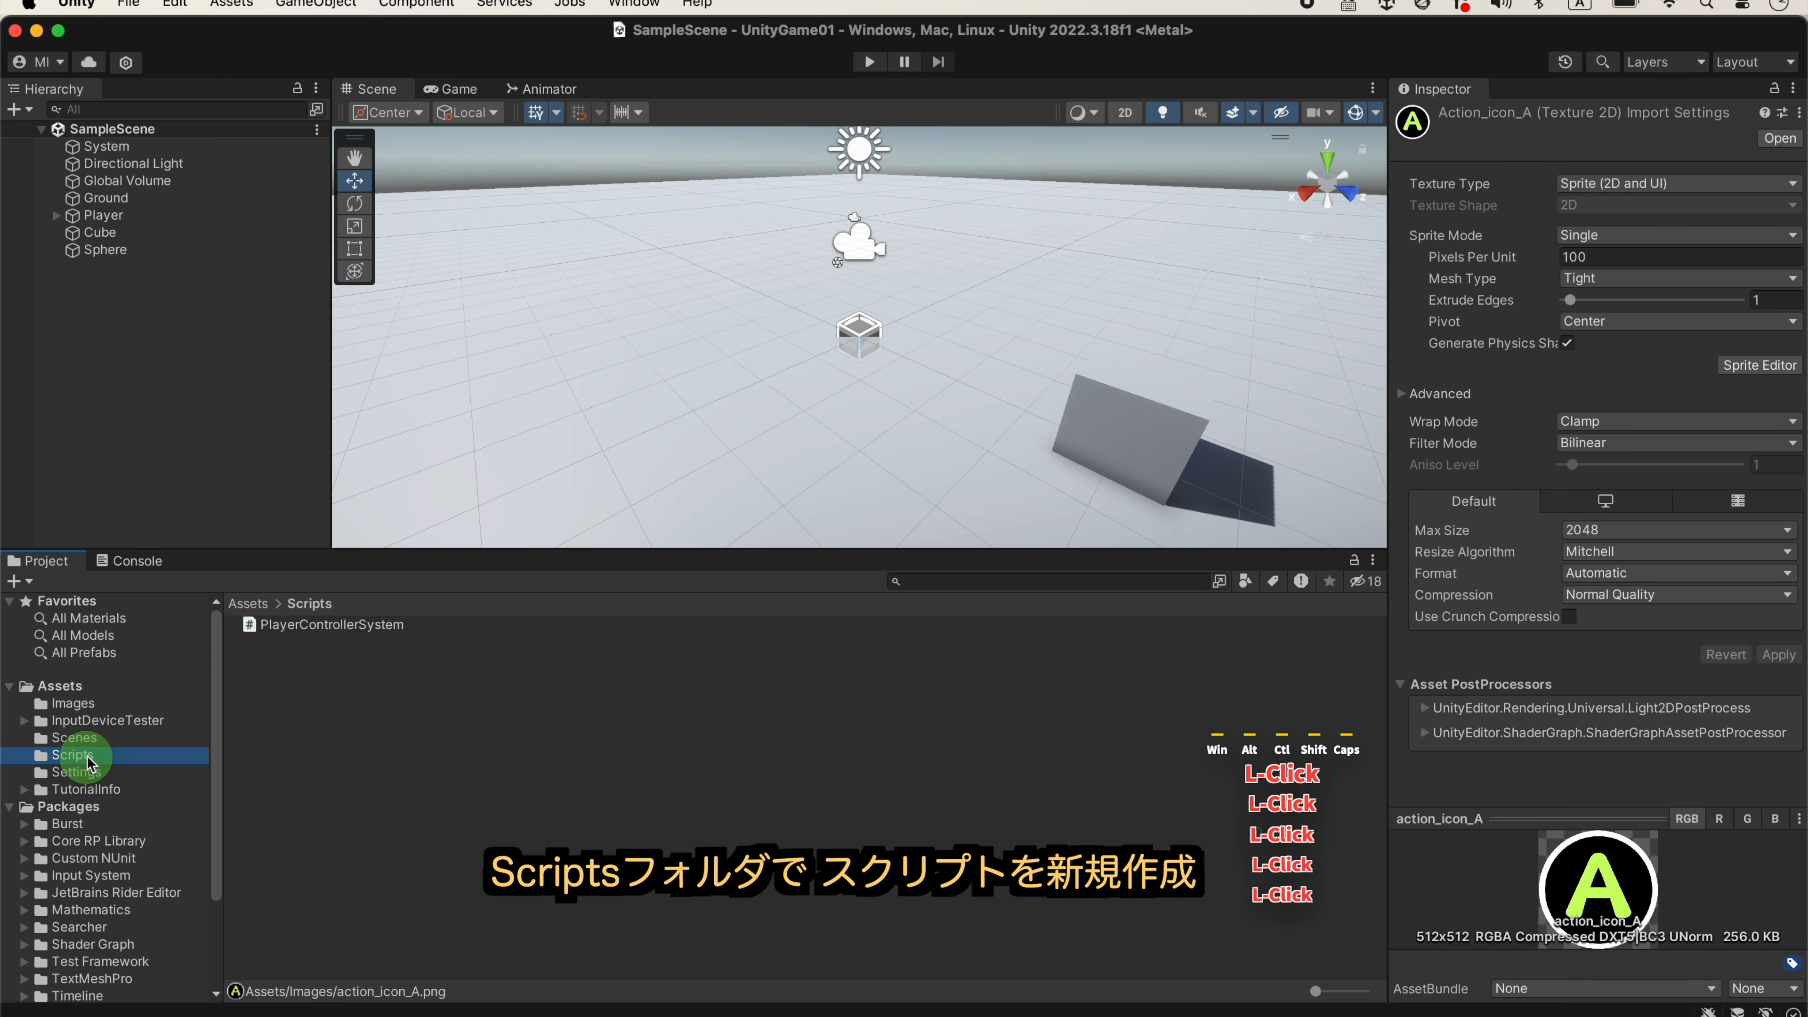
{"action": "right_click", "coordinate": [367, 700]}
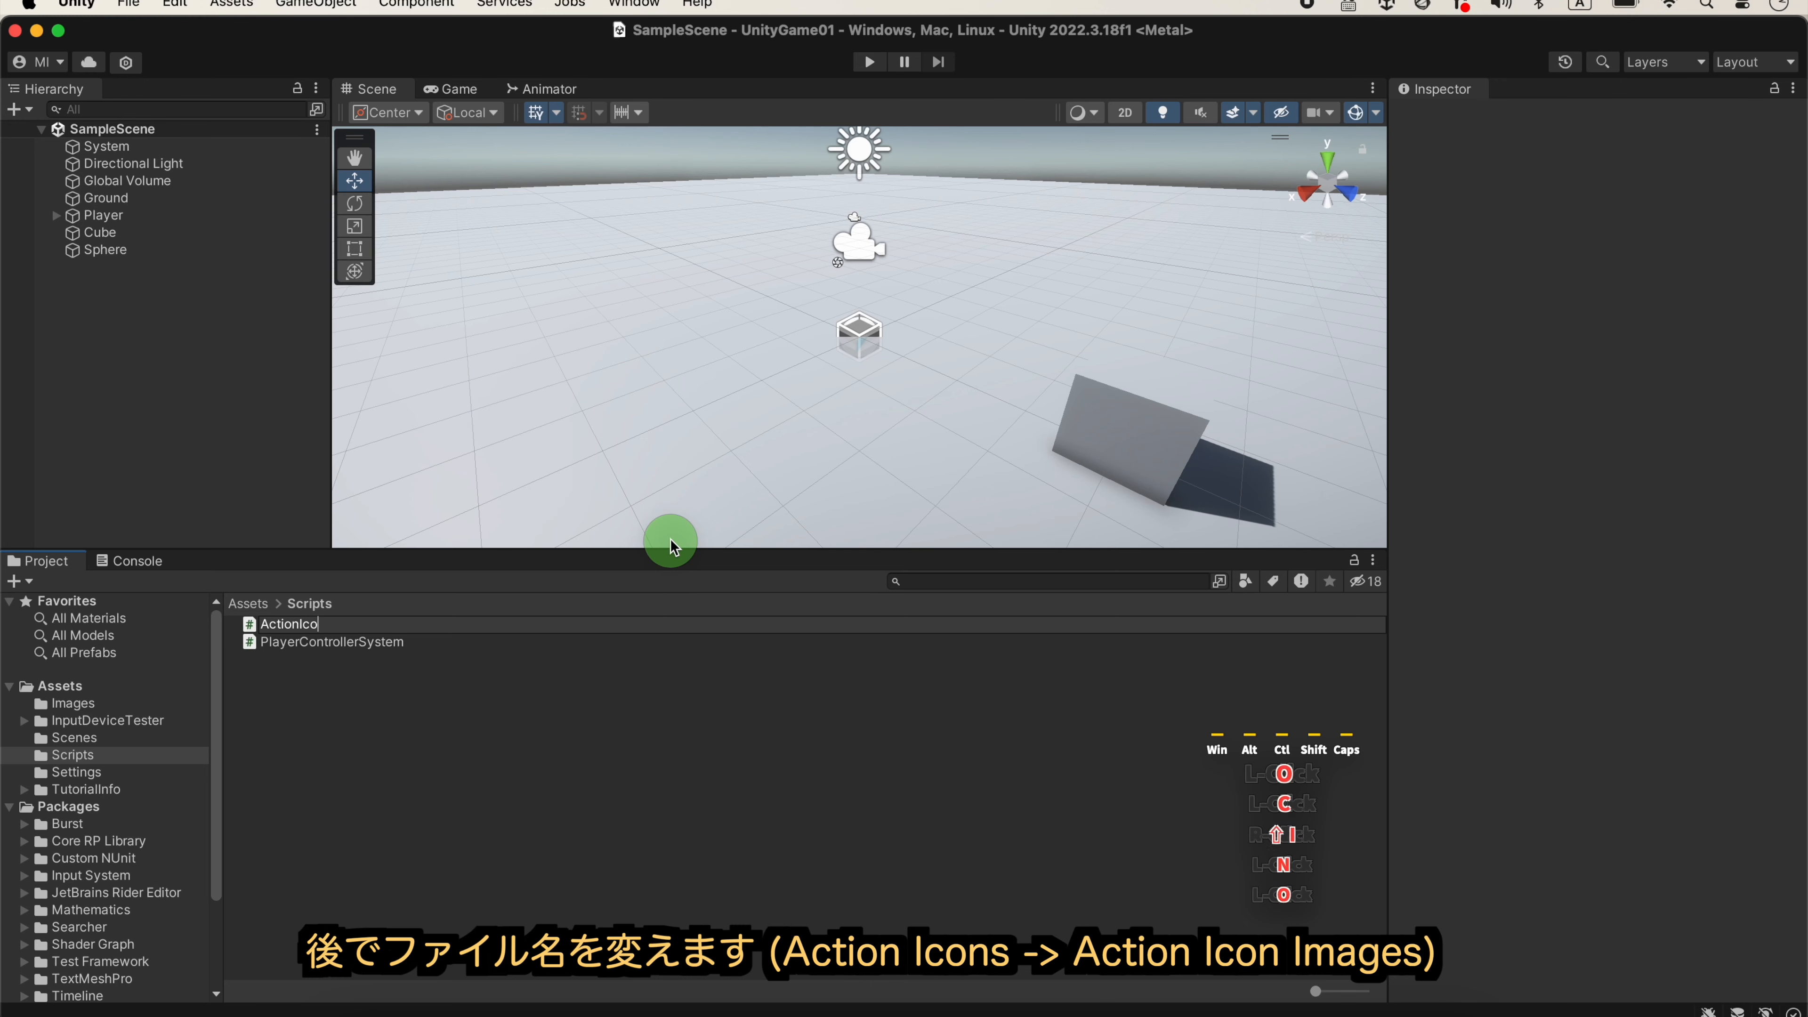
{"action": "type", "text": "s"}
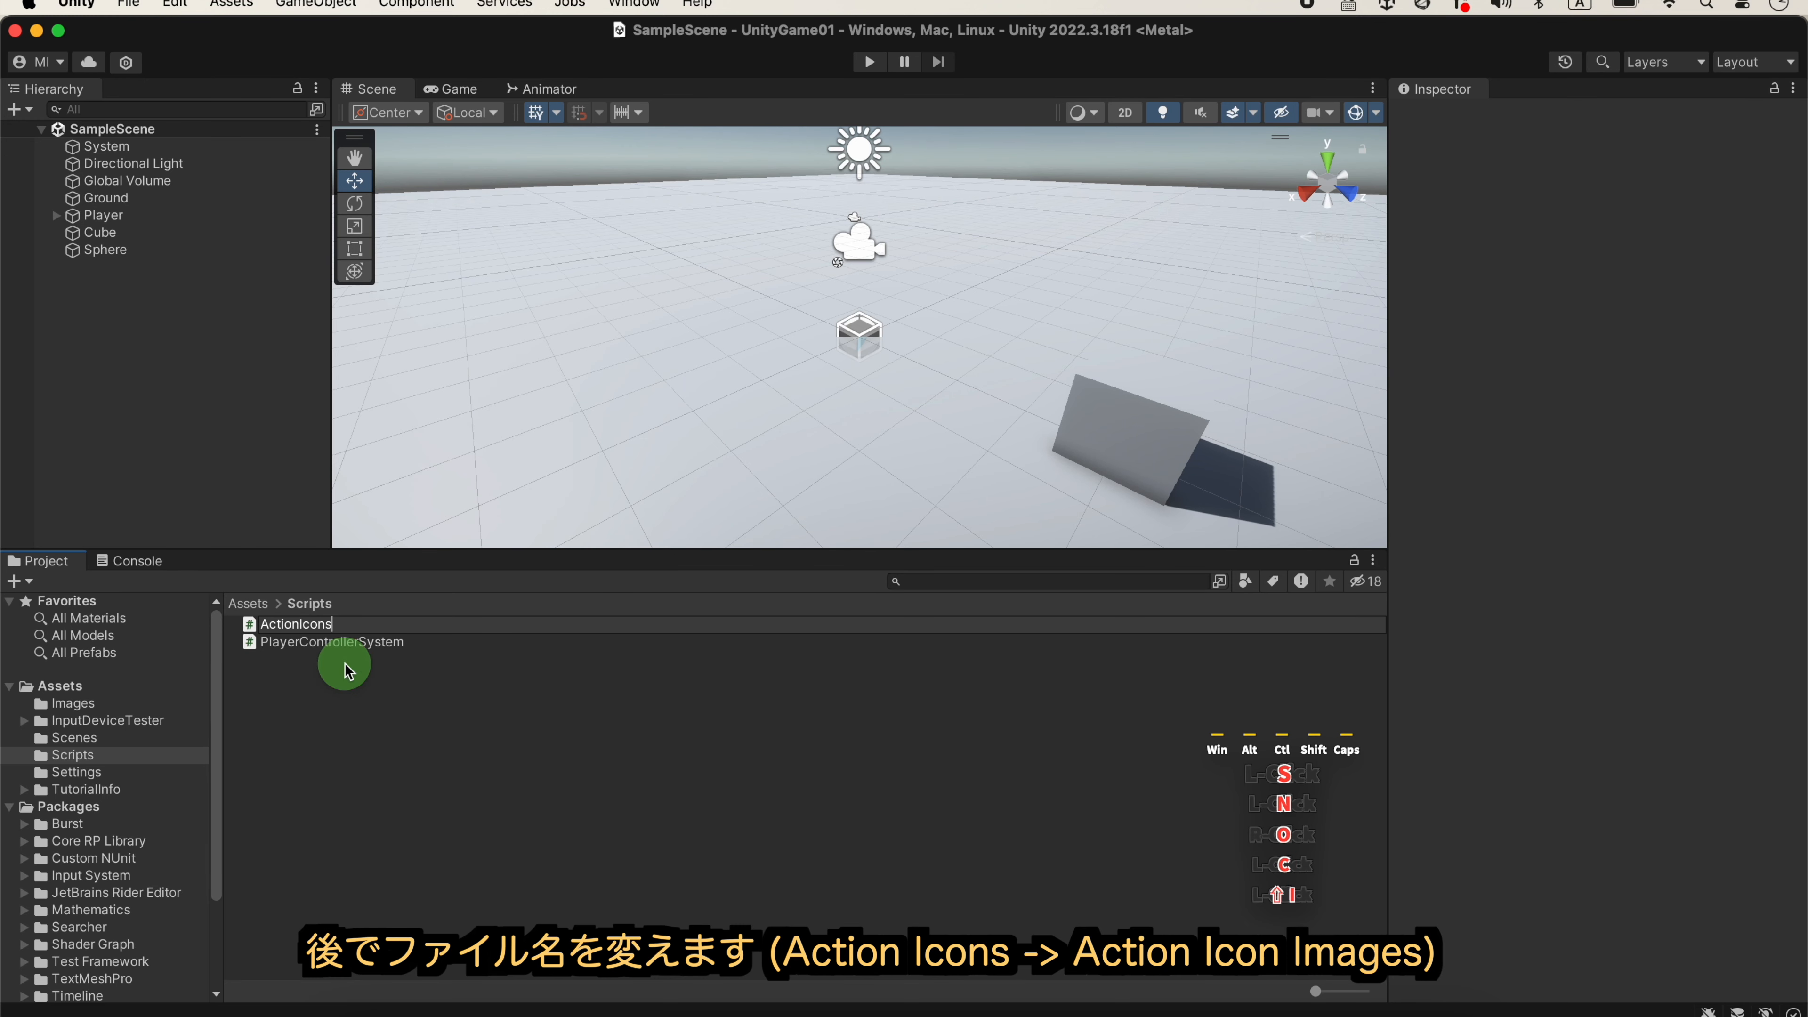
{"action": "left_click", "coordinate": [339, 698]}
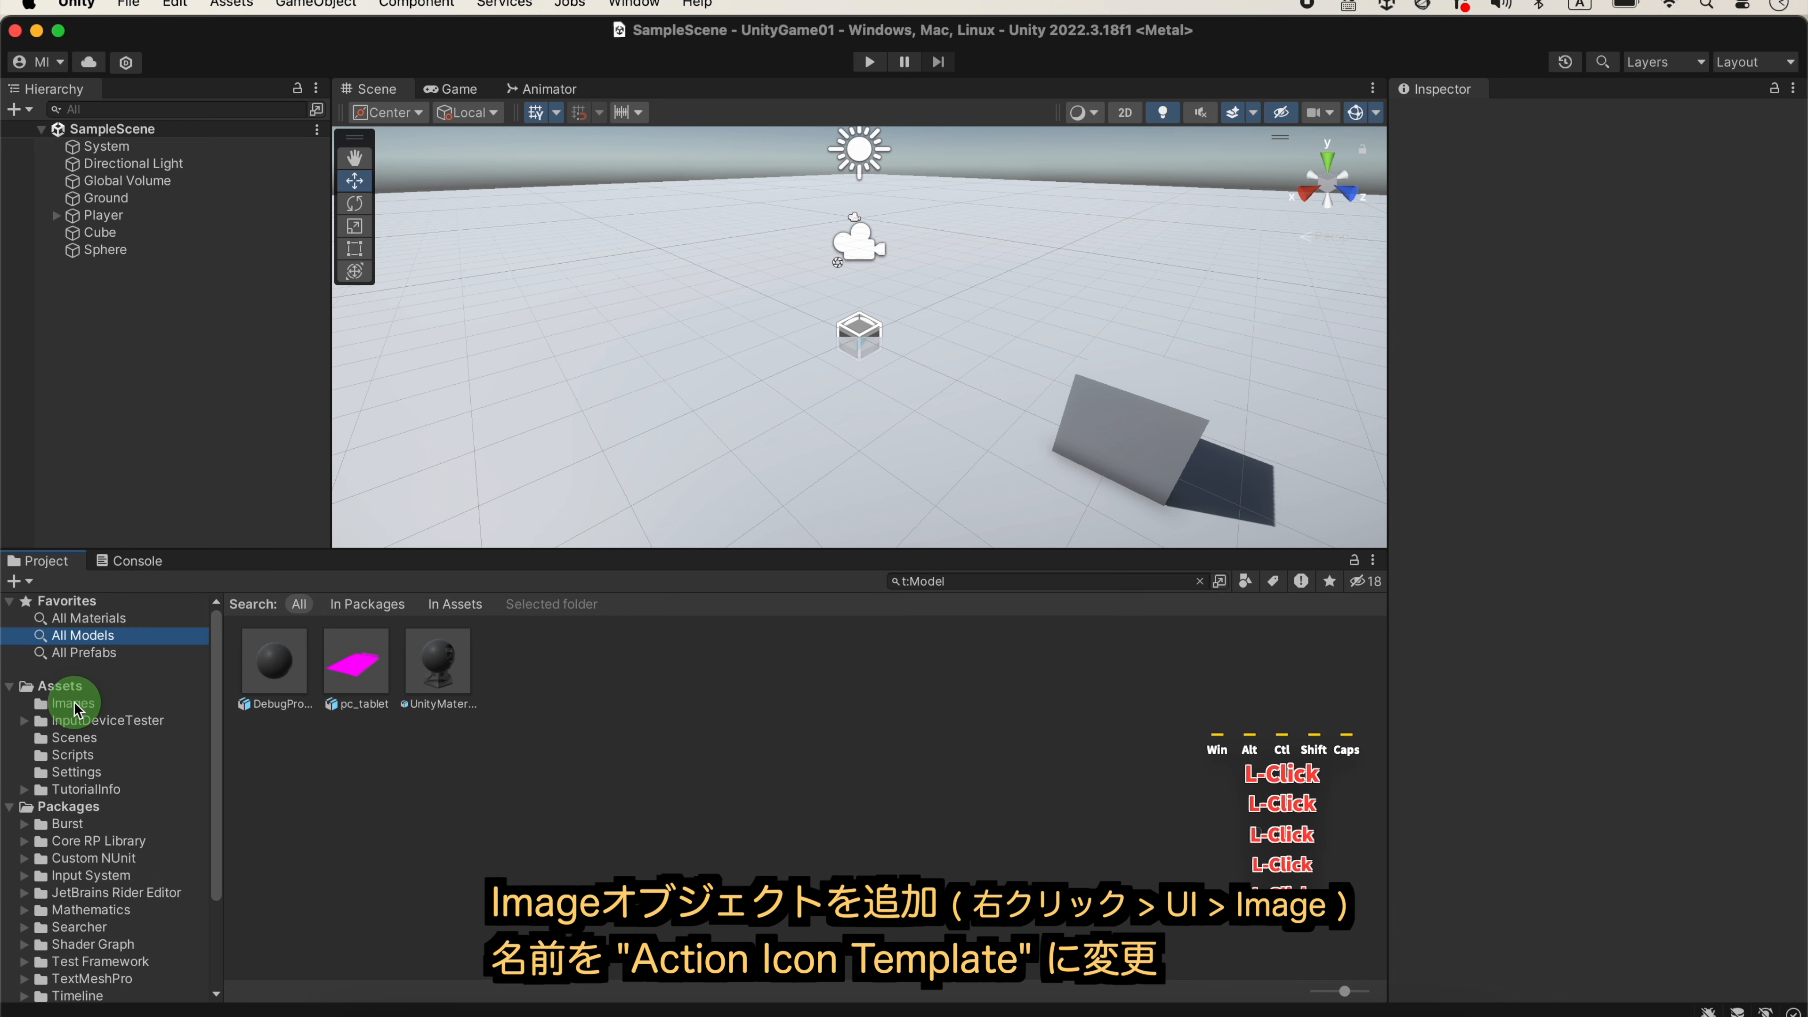
Add a UI Image object to the scene and name it ActionIconTemplate.
{"action": "left_click", "coordinate": [74, 703]}
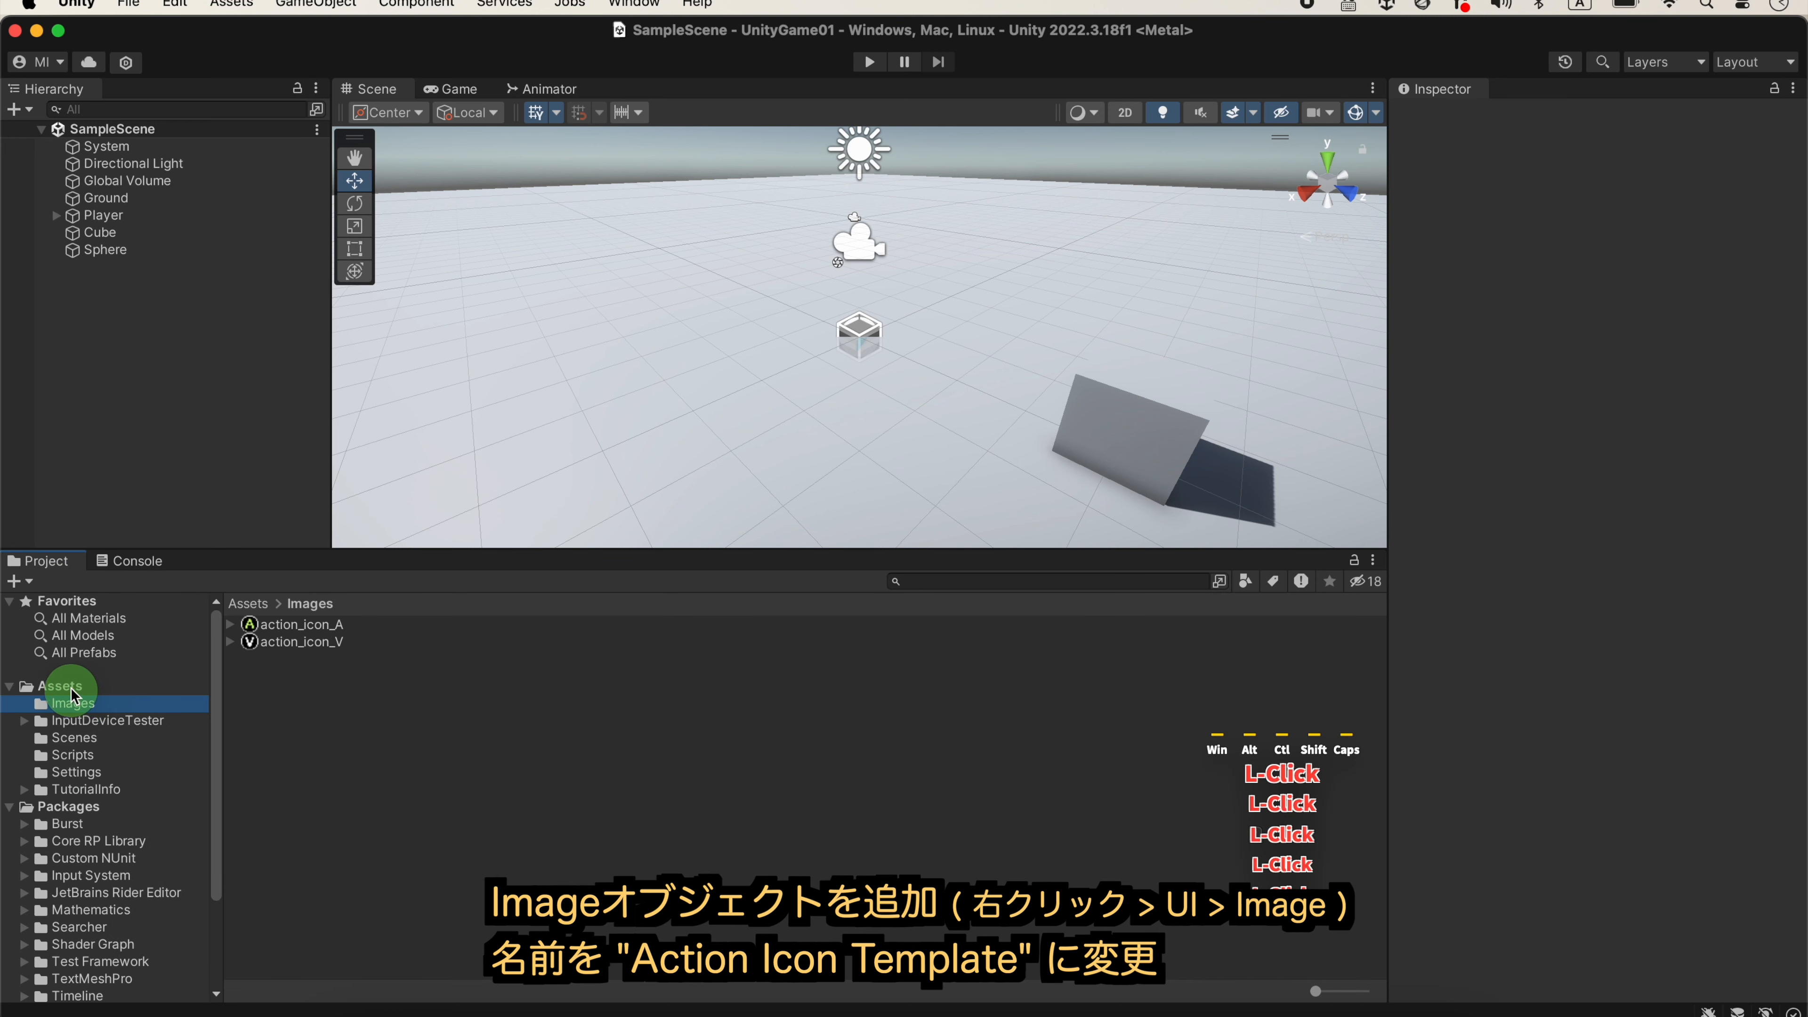
{"action": "right_click", "coordinate": [123, 307]}
{"action": "left_click", "coordinate": [470, 659]}
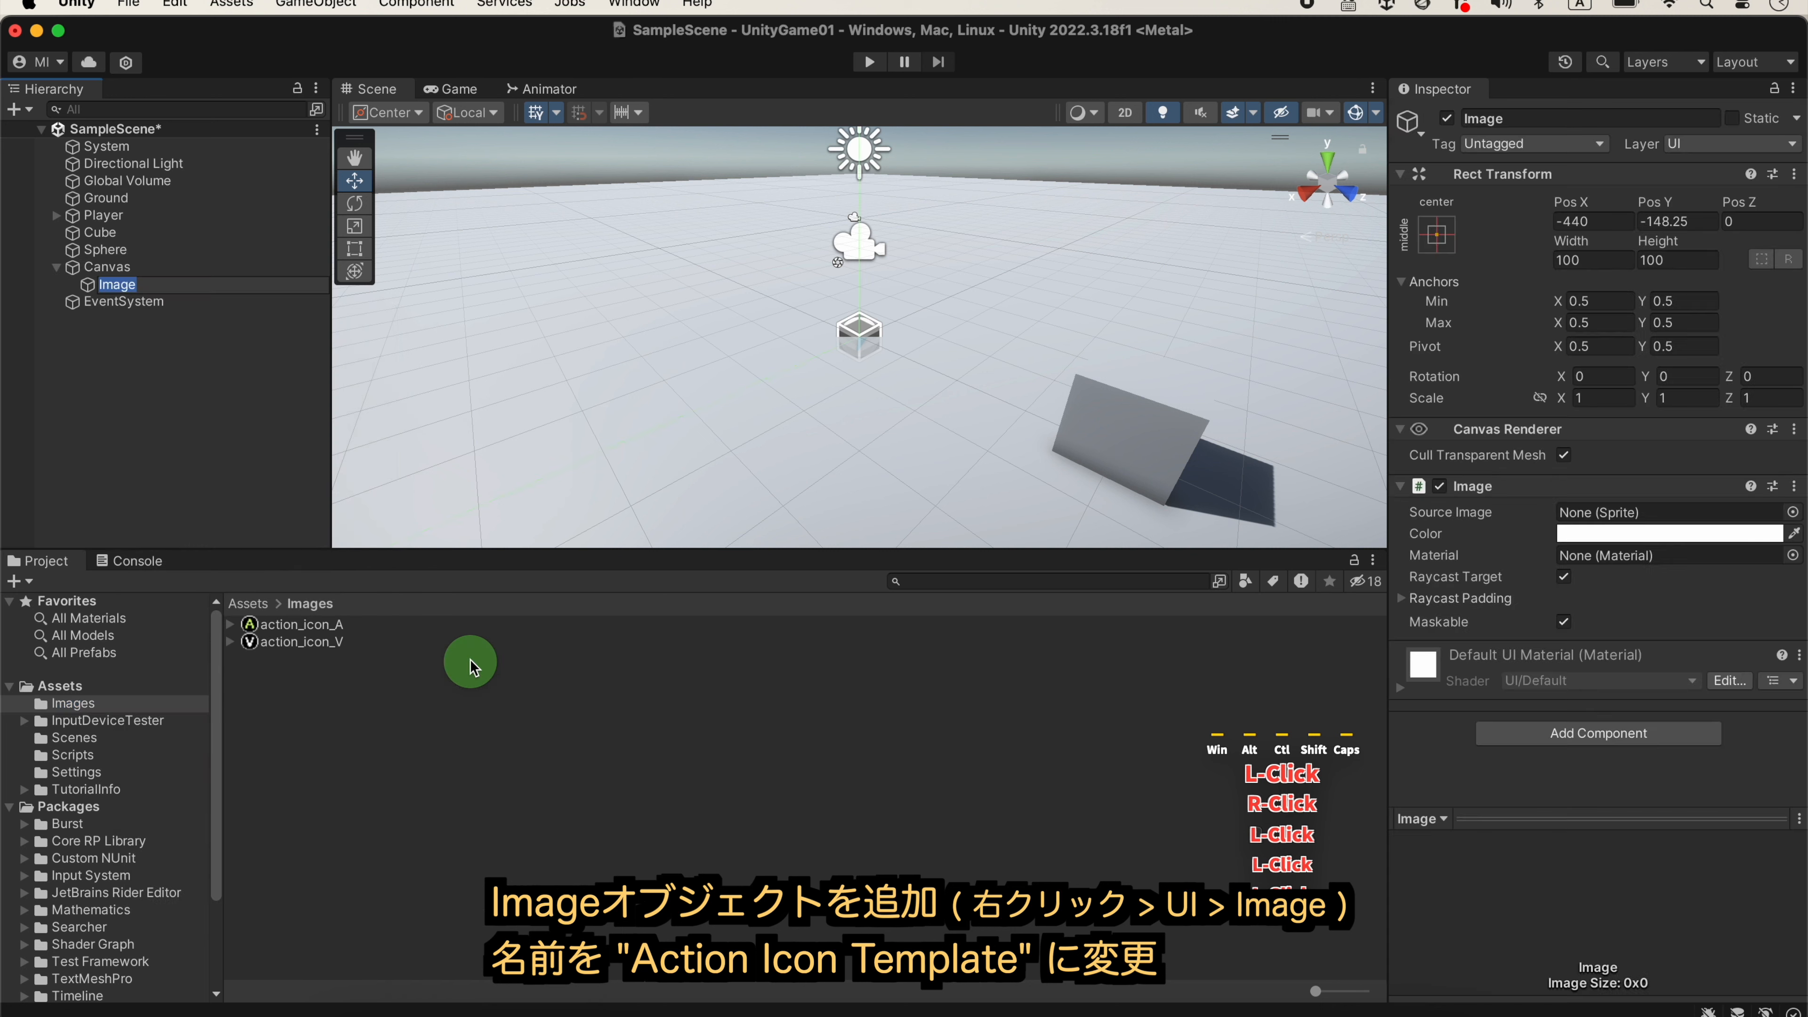
{"action": "type", "text": "Act"}
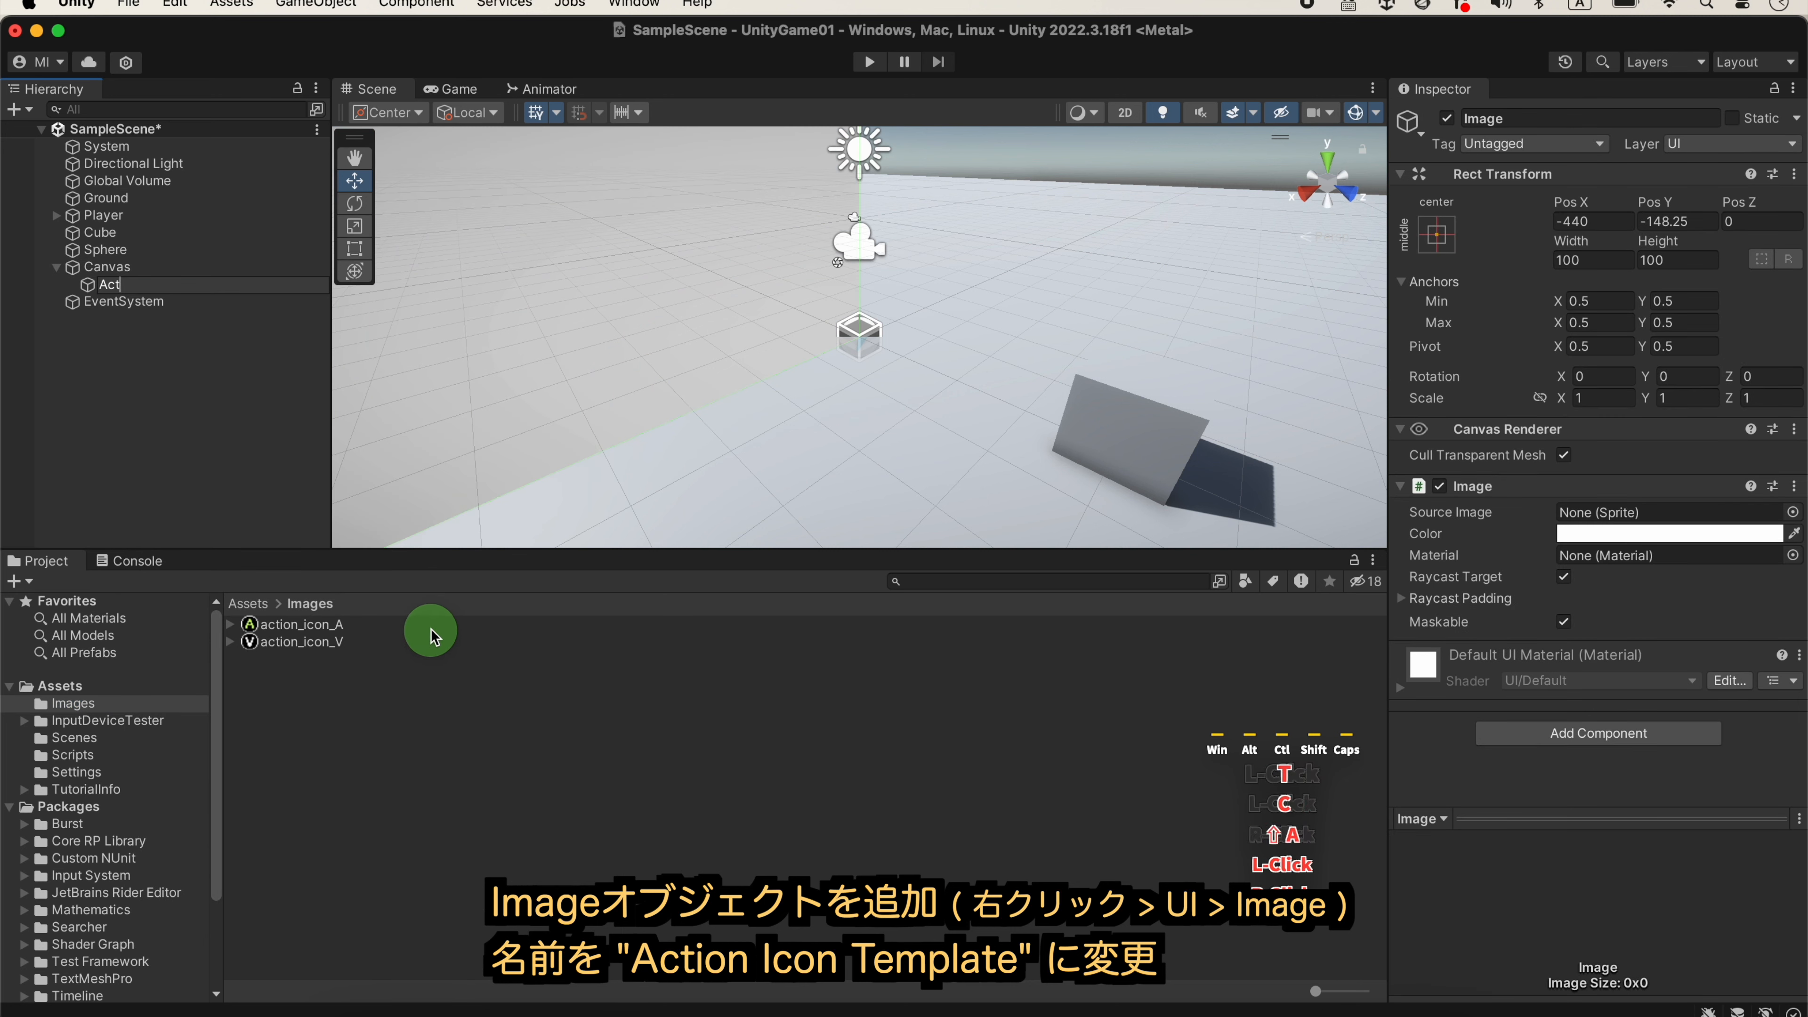
{"action": "type", "text": "ionIcon"}
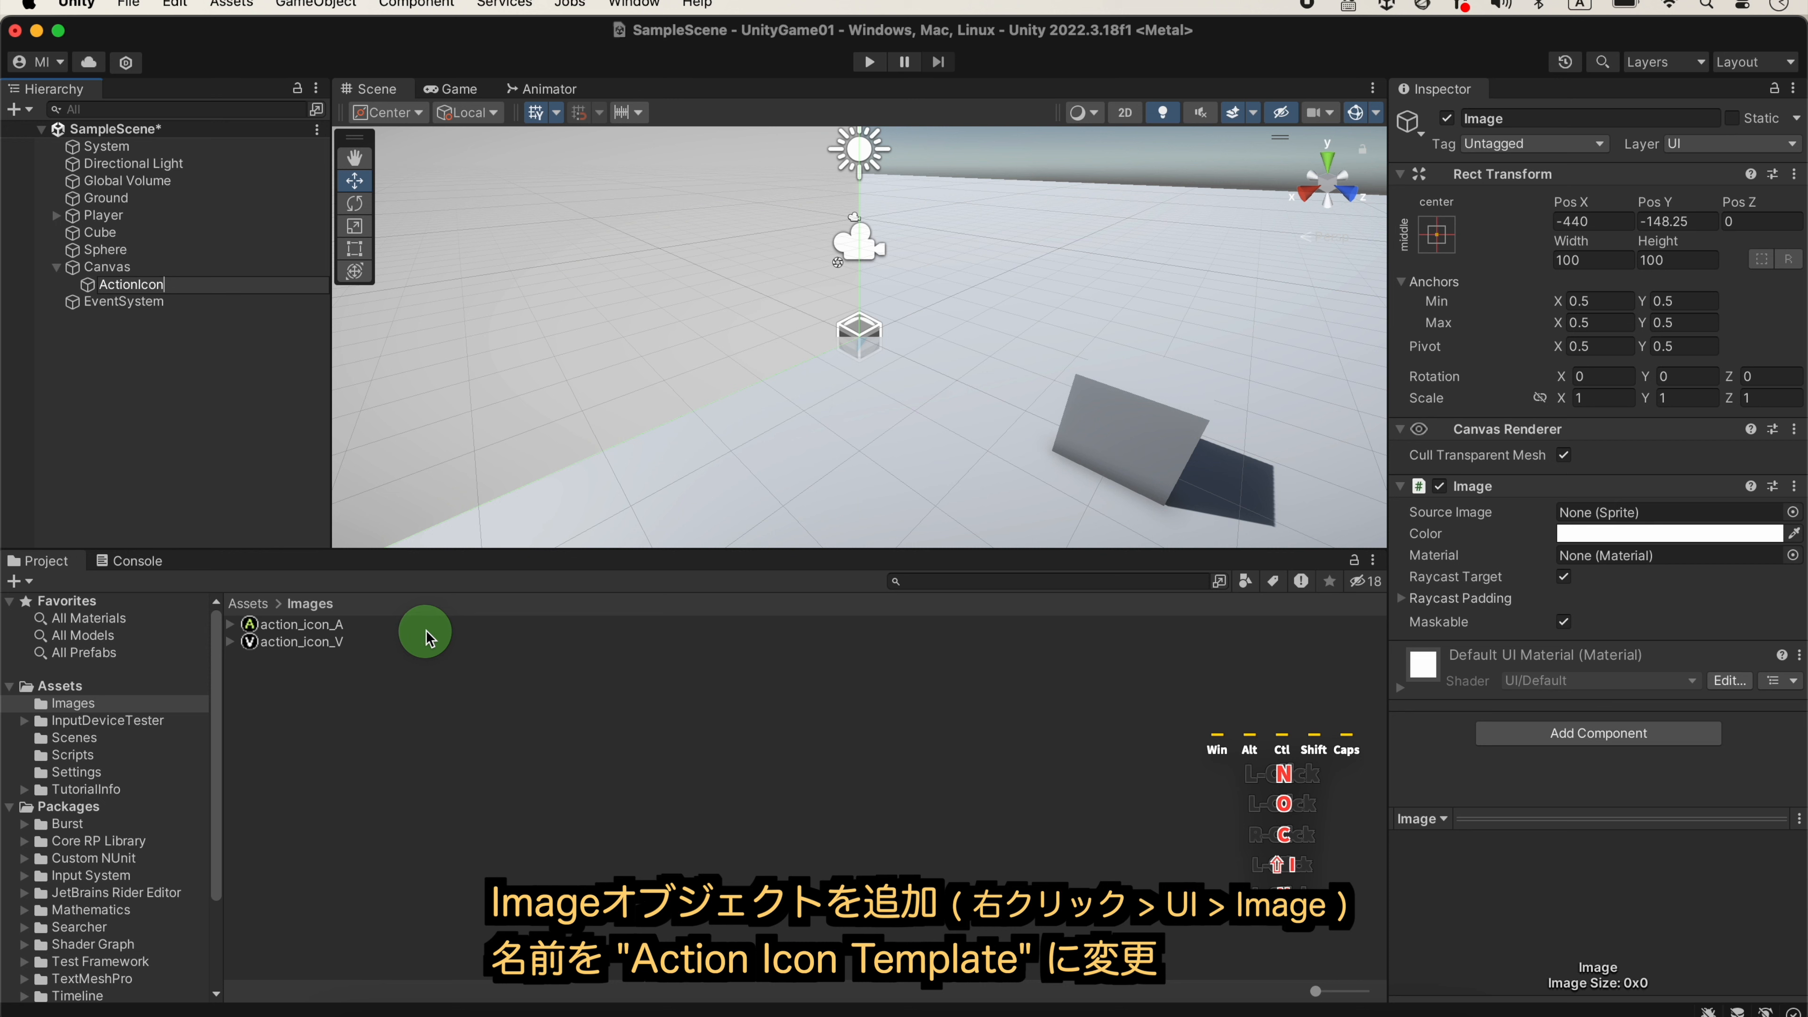
{"action": "type", "text": "Template"}
{"action": "left_click", "coordinate": [178, 391]}
Add the Action Icons script component to the ActionIconTemplate object.
{"action": "left_click", "coordinate": [163, 288]}
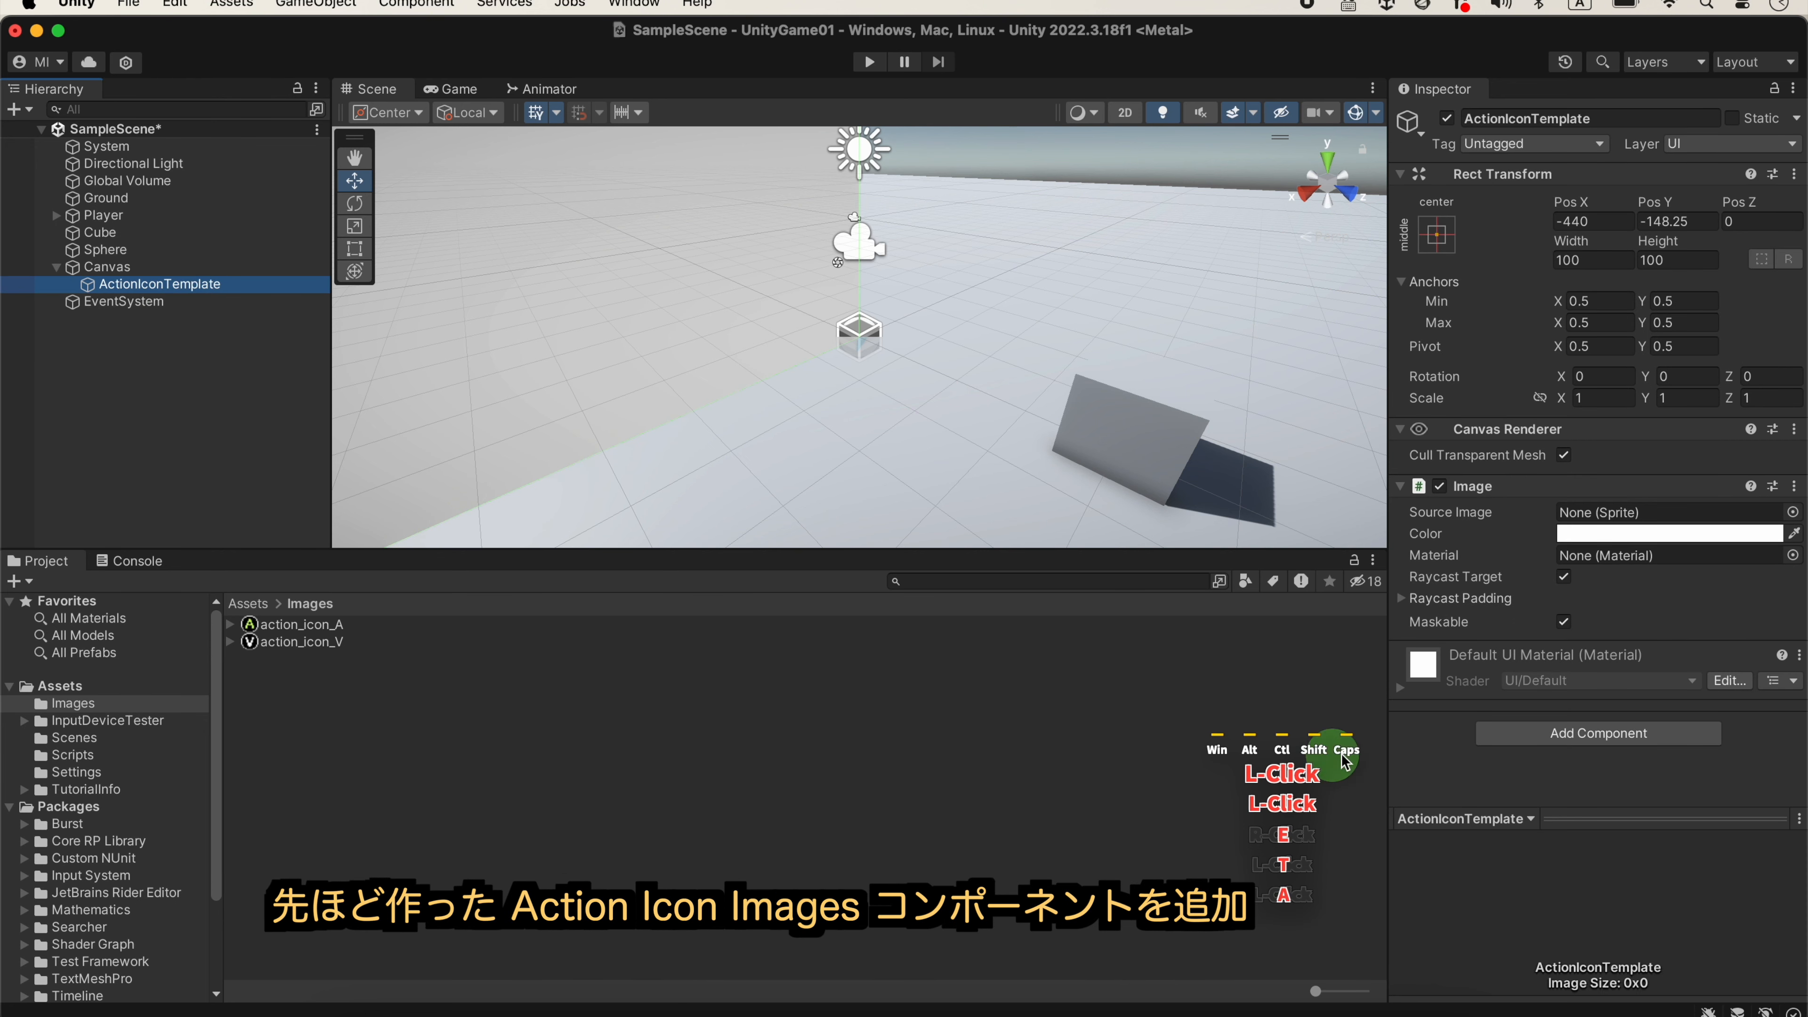
{"action": "left_click", "coordinate": [1519, 738]}
{"action": "type", "text": "a"}
{"action": "left_click", "coordinate": [1581, 753]}
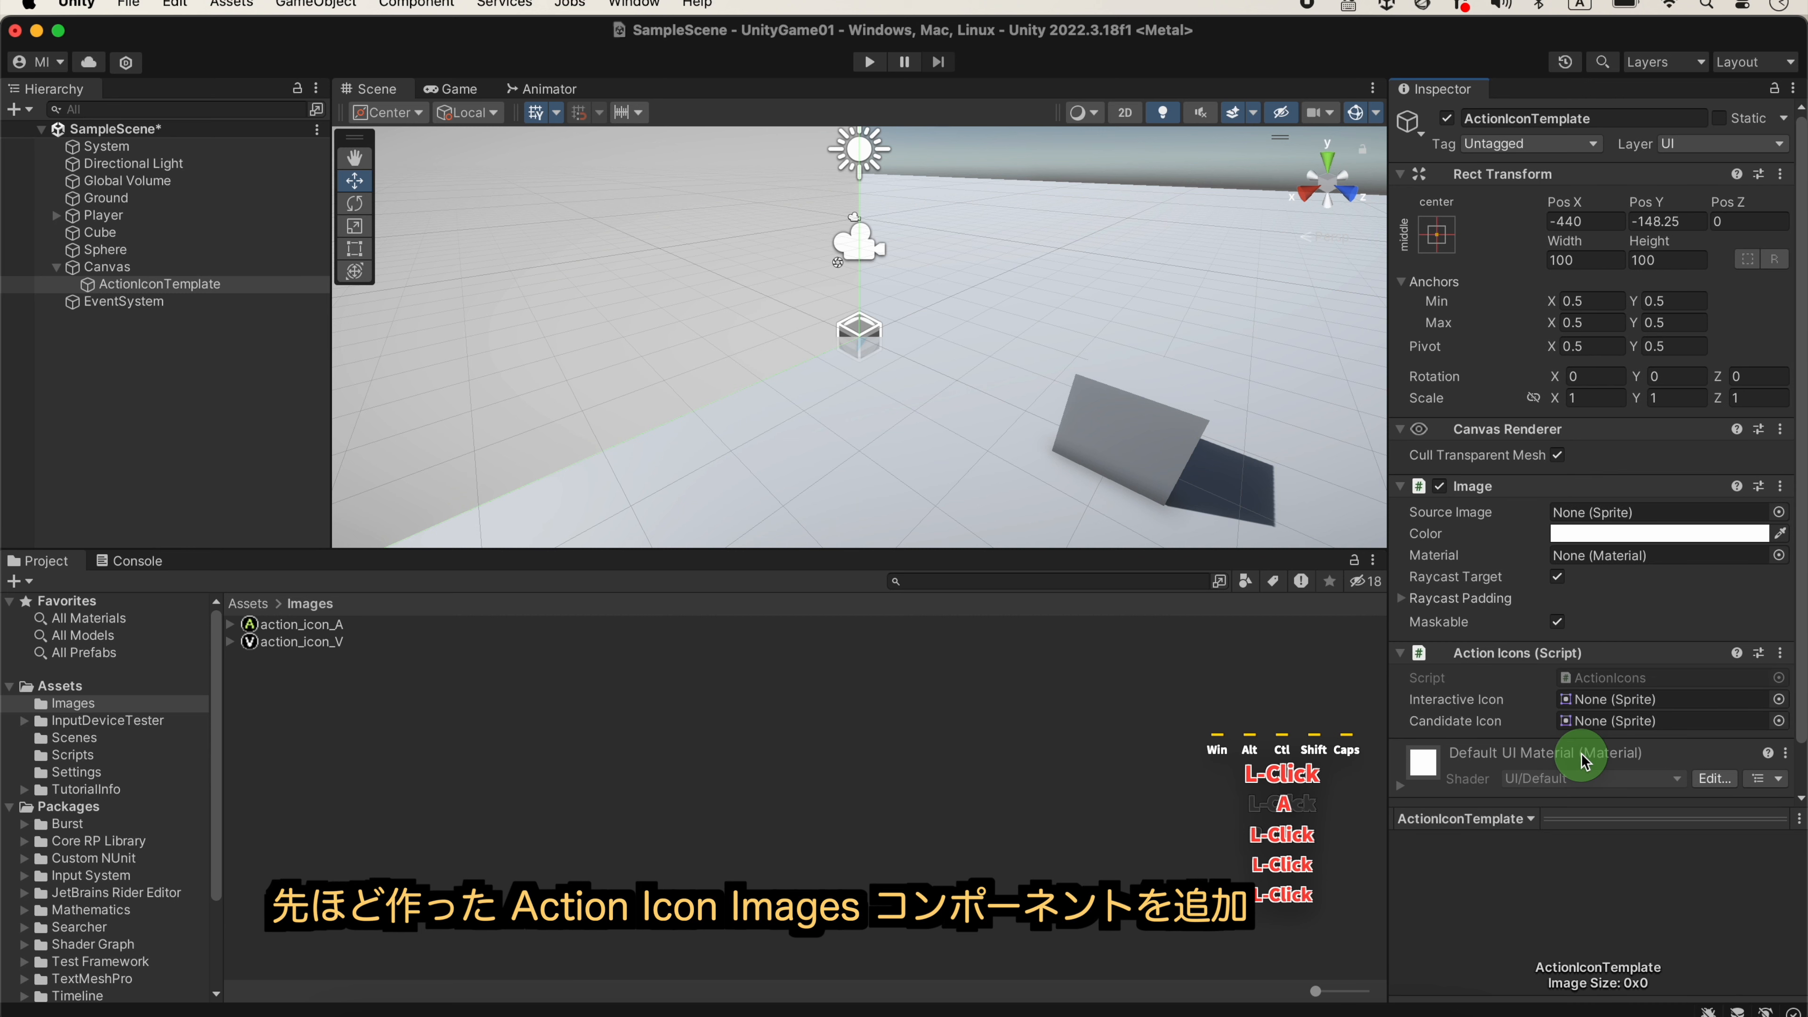
Assign action_icon_A as the Interactive Icon and action_icon_V as the Candidate Icon in the Action Icons component.
{"action": "left_click", "coordinate": [1777, 700]}
{"action": "left_click", "coordinate": [1761, 705]}
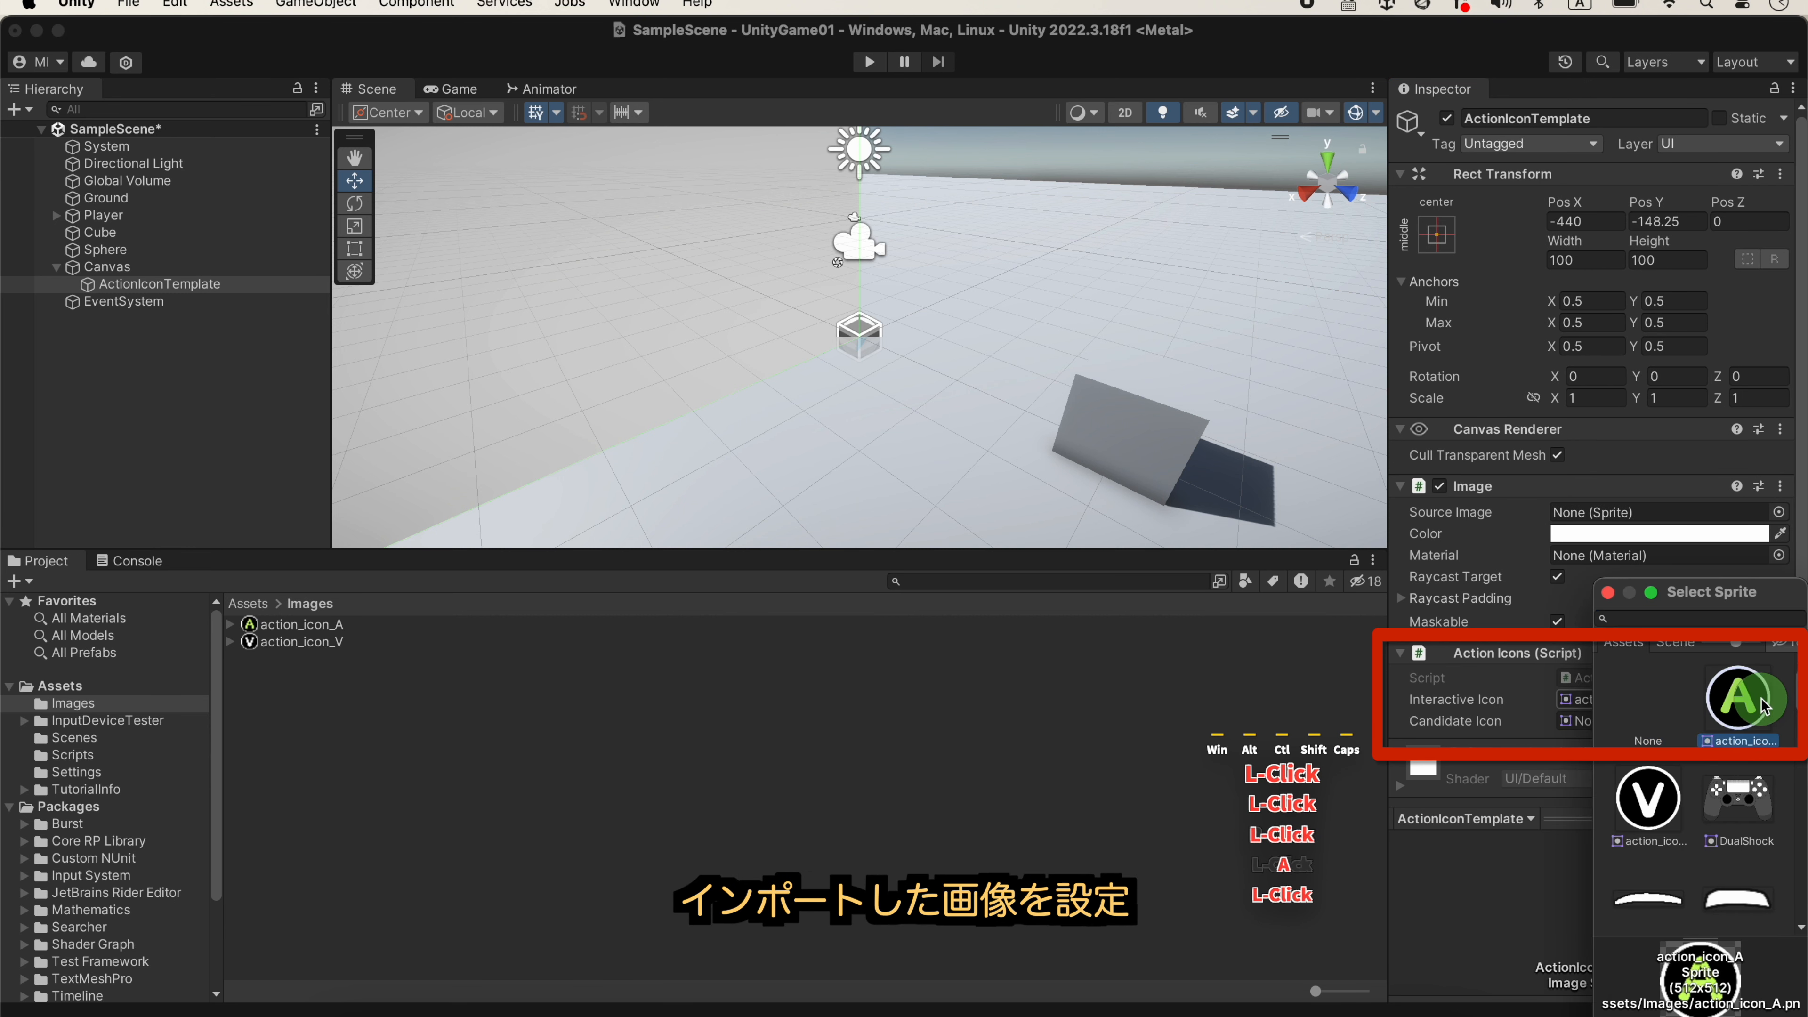
{"action": "double_click", "coordinate": [1744, 701]}
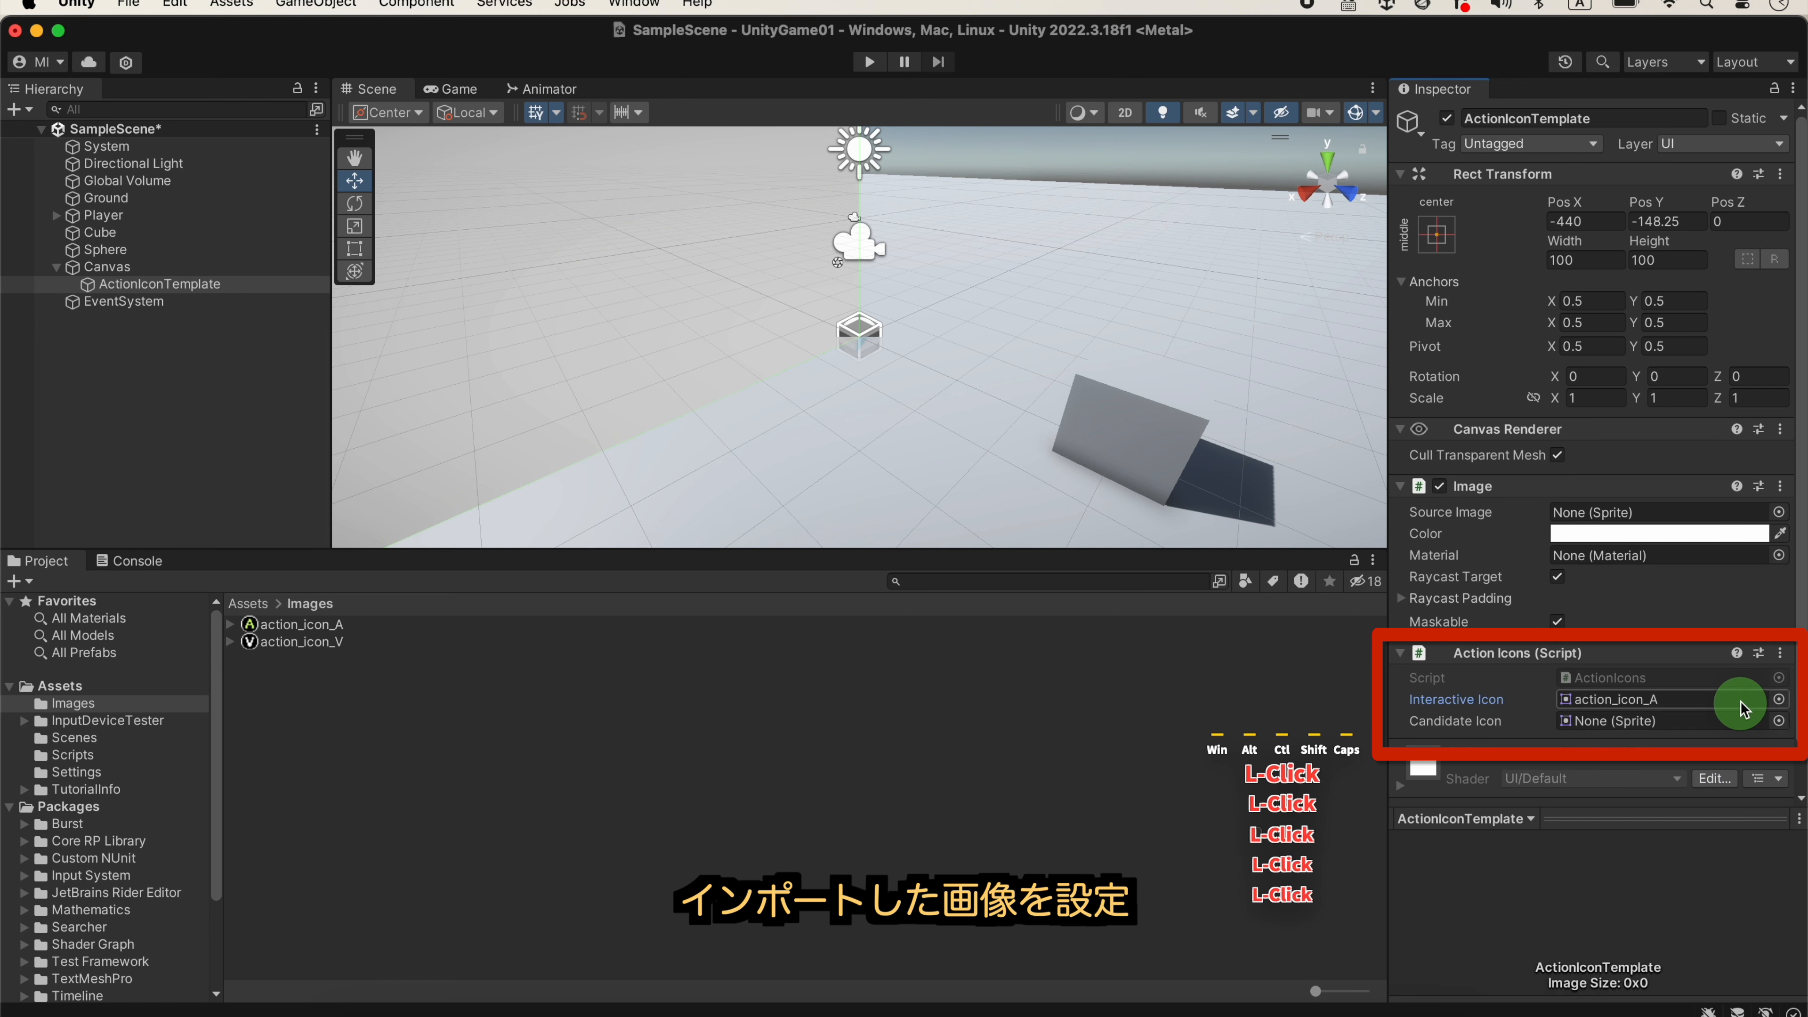
{"action": "left_click", "coordinate": [1775, 721]}
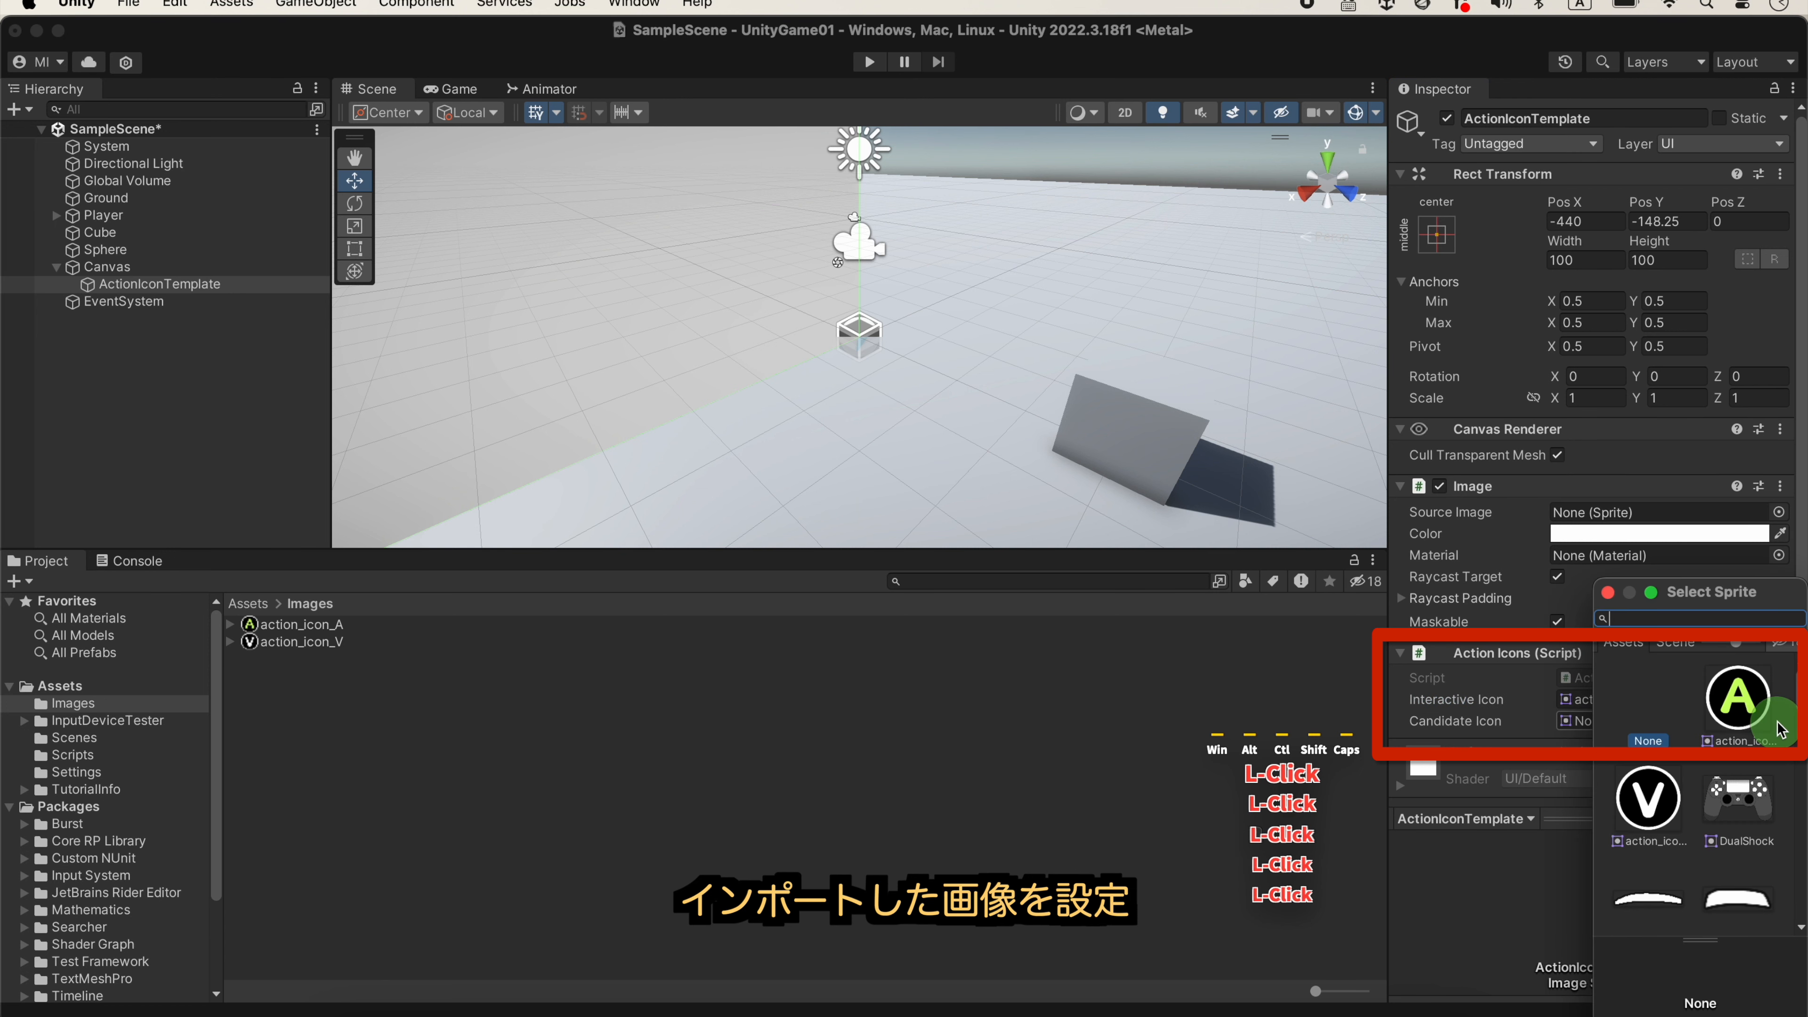
{"action": "double_click", "coordinate": [1663, 783]}
Set the ActionIconTemplate's Pos X and Pos Y to 0.
{"action": "left_click", "coordinate": [1586, 221]}
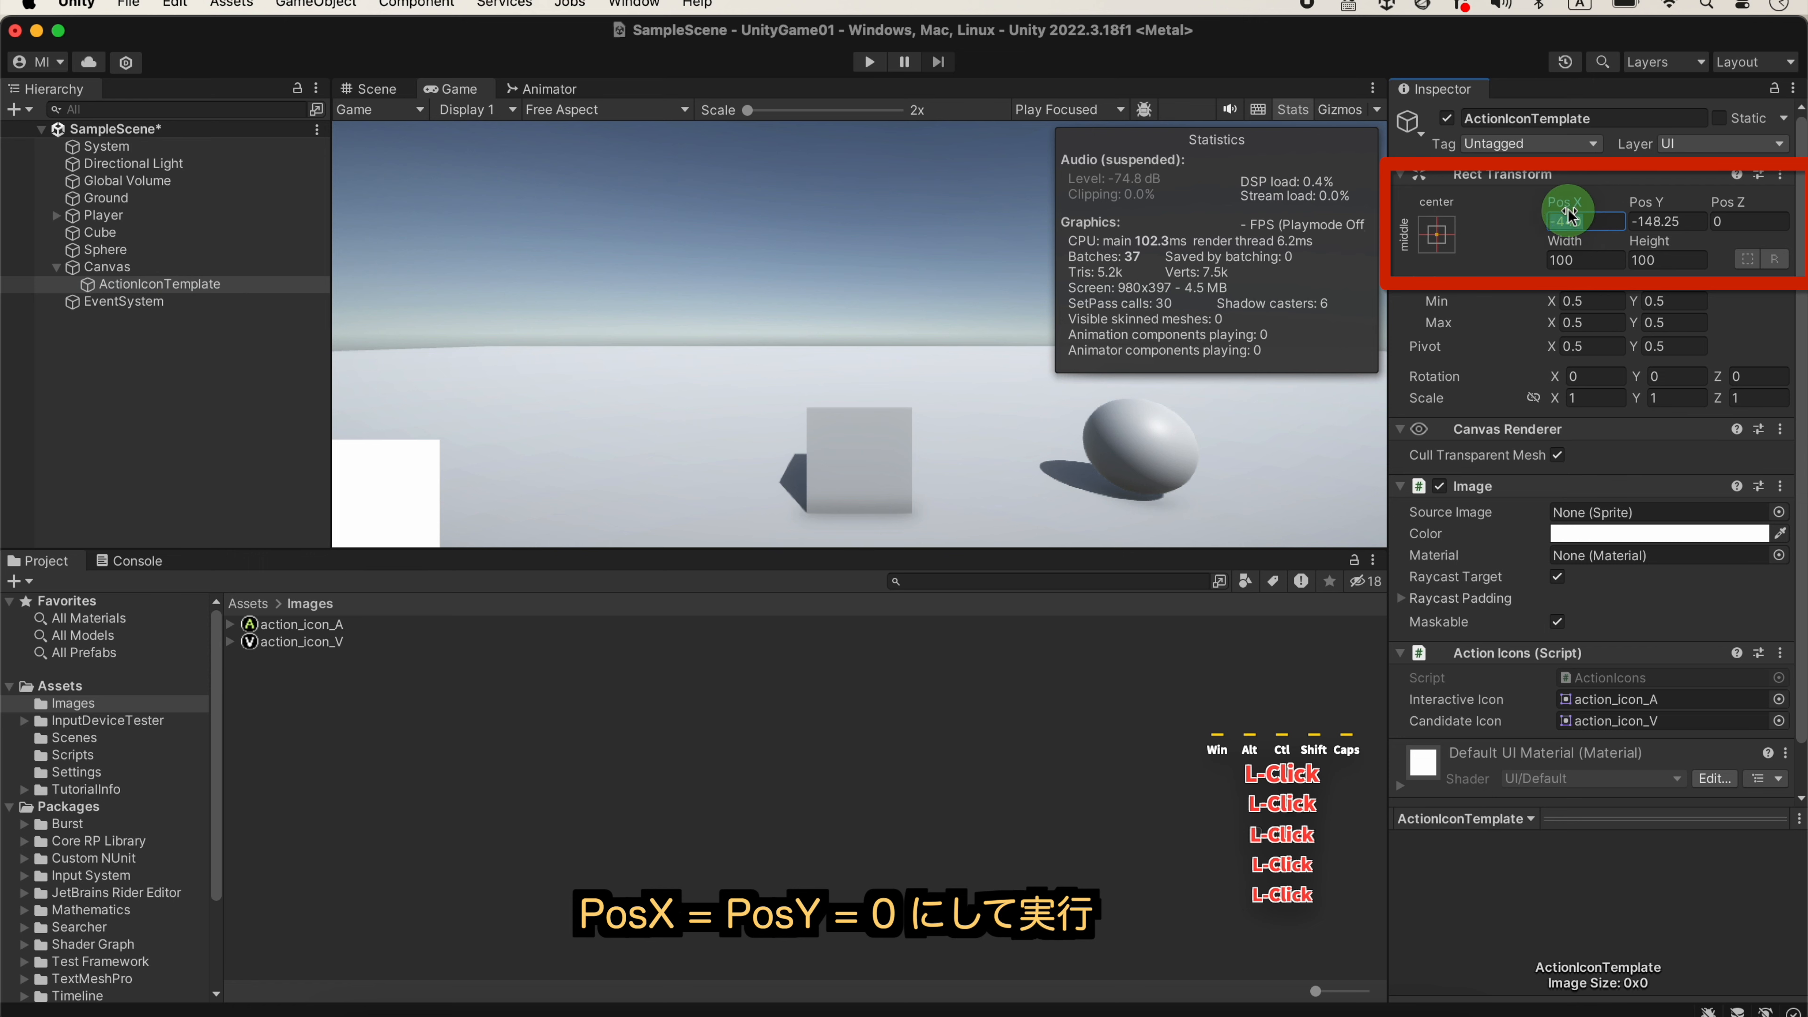
{"action": "type", "text": "0"}
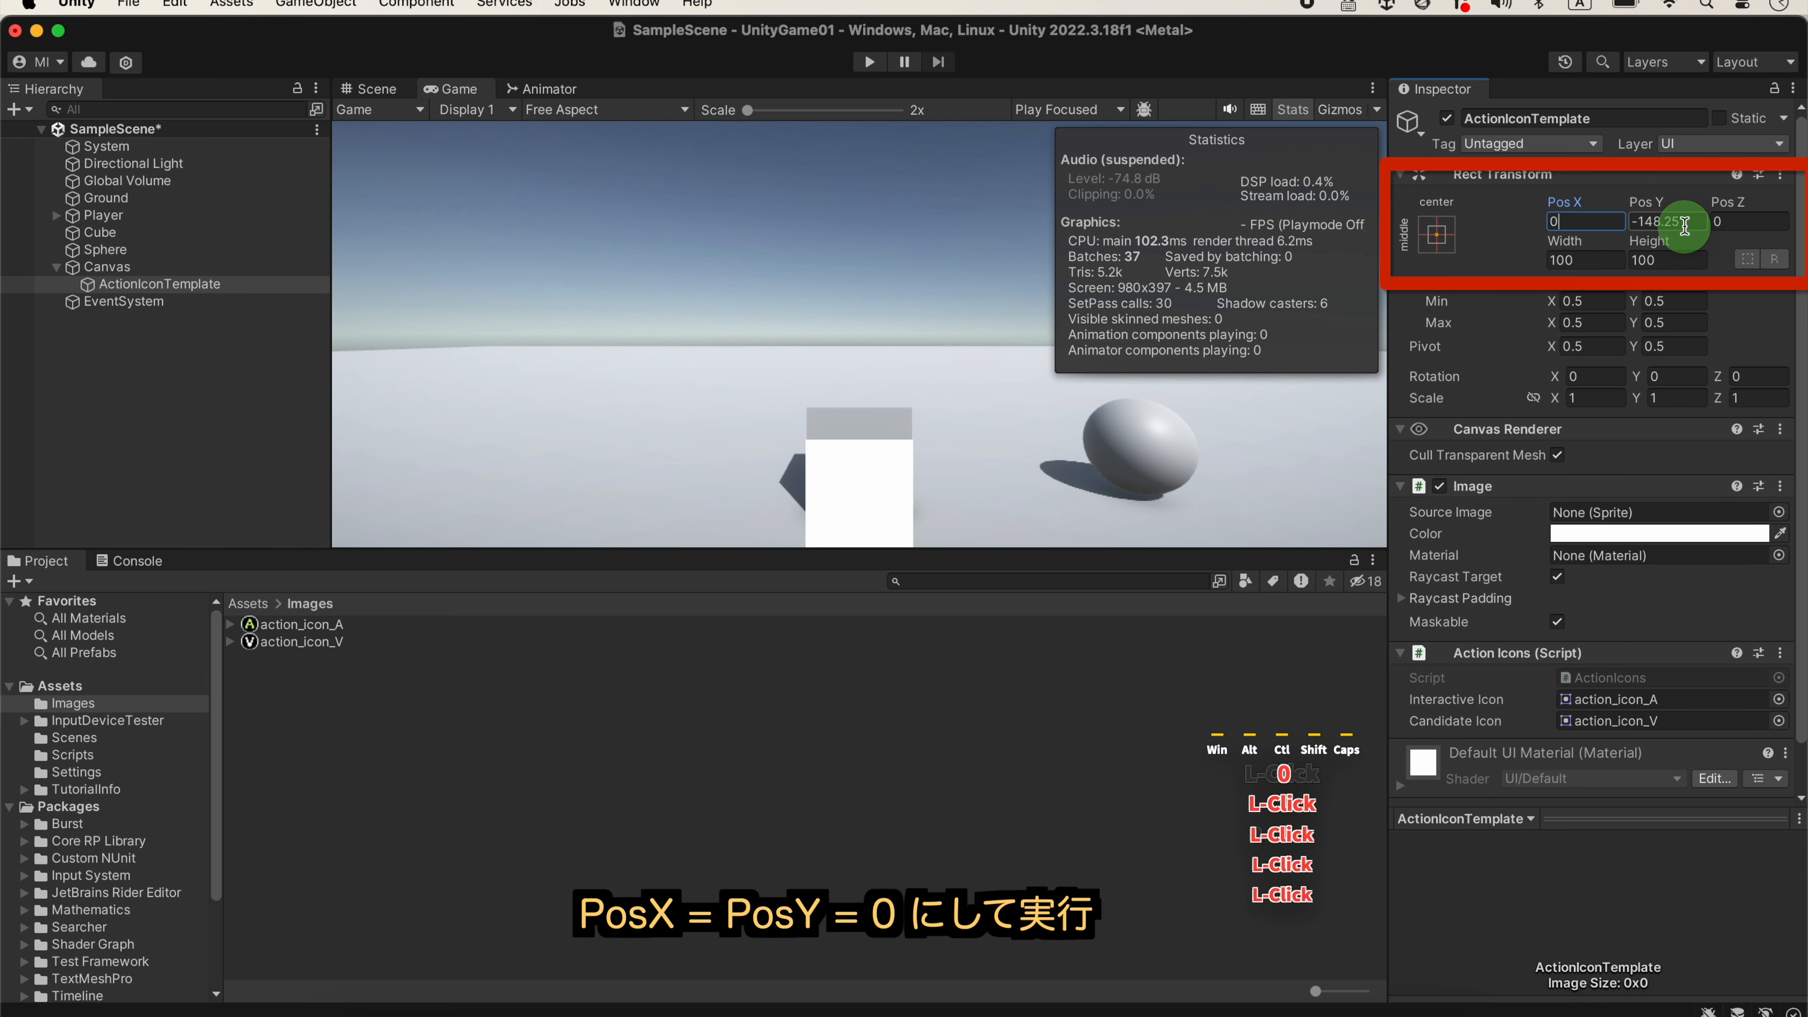
{"action": "left_click", "coordinate": [1684, 225]}
{"action": "type", "text": "0"}
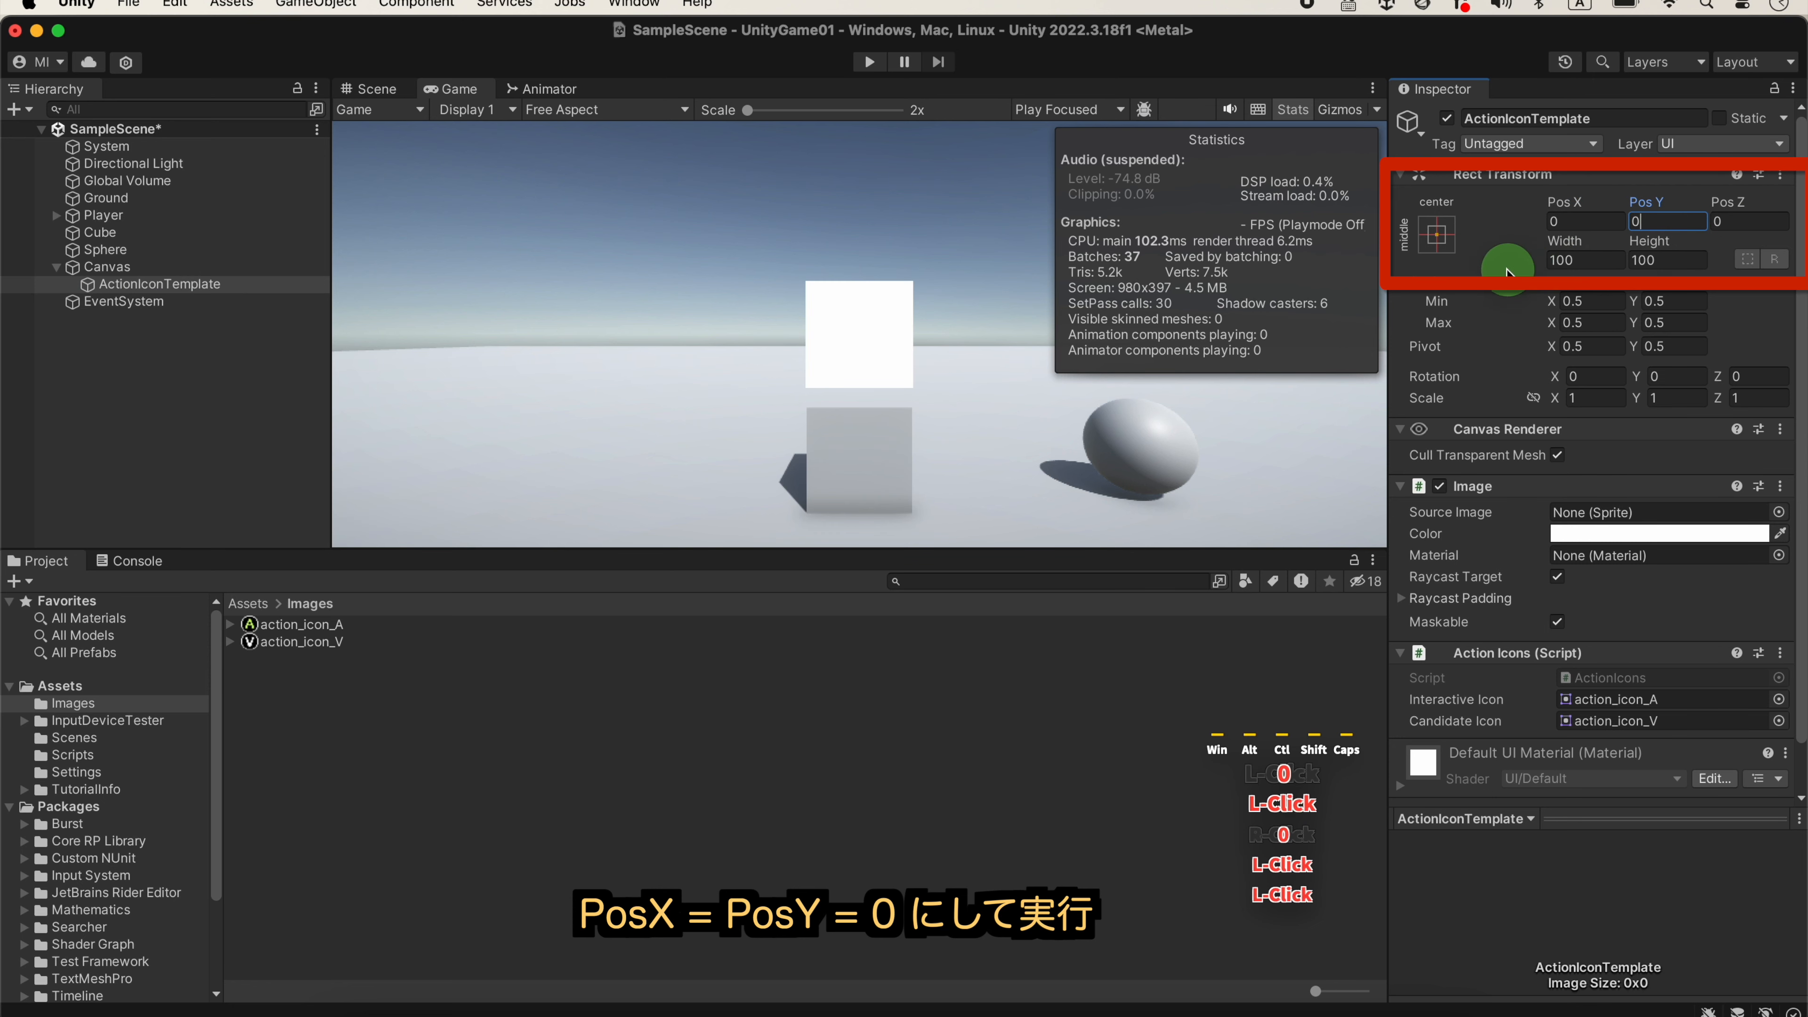
Run the scene and try a scale of 0.2 in X and Y on the ActionIconTemplate.
{"action": "left_click", "coordinate": [869, 61]}
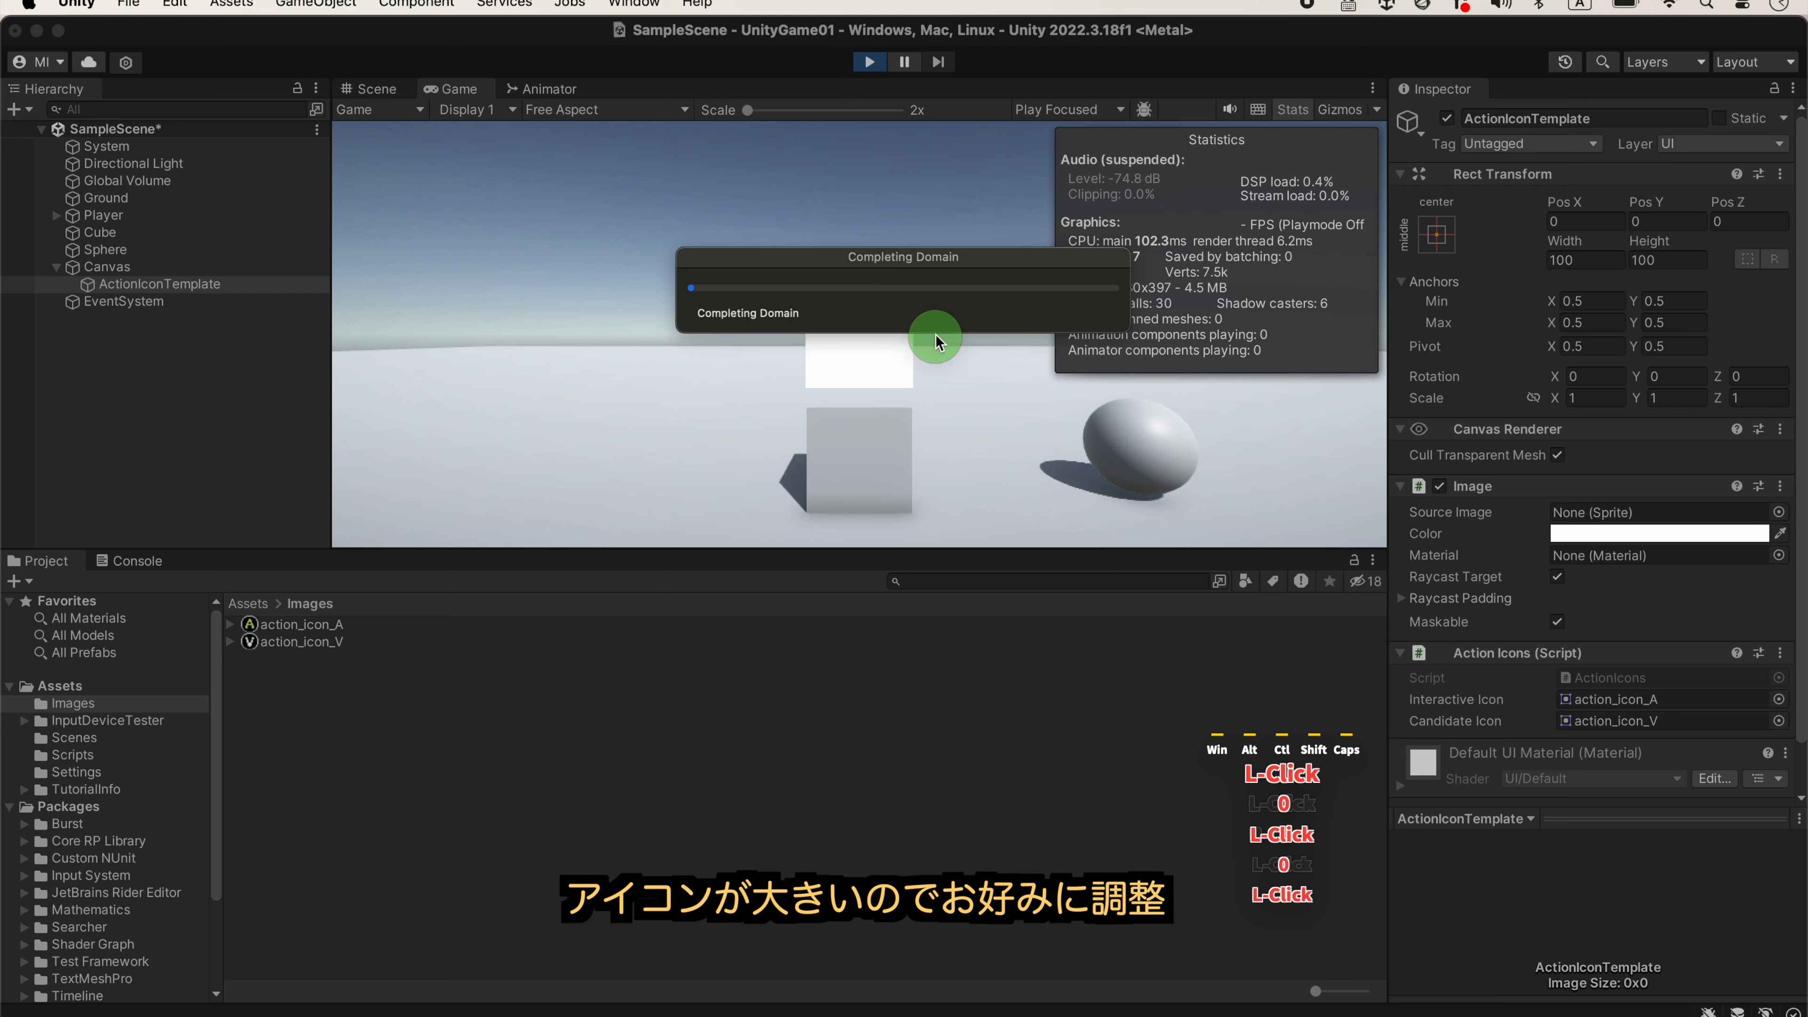
{"action": "left_click", "coordinate": [1594, 263]}
{"action": "left_click", "coordinate": [1611, 398]}
{"action": "type", "text": ".4"}
{"action": "key", "text": "BackSpace"}
{"action": "type", "text": "2"}
{"action": "double_click", "coordinate": [1656, 397]}
{"action": "key", "text": "BackSpace"}
{"action": "type", "text": ".2"}
Try a scale of 0.3 in X and Y on the running scene's icon and stop play mode.
{"action": "left_click", "coordinate": [1689, 398]}
{"action": "key", "text": "Right"}
{"action": "key", "text": "BackSpace"}
{"action": "type", "text": "4"}
{"action": "key", "text": "BackSpace"}
{"action": "type", "text": "3"}
{"action": "left_click", "coordinate": [1610, 396]}
{"action": "key", "text": "Right"}
{"action": "key", "text": "BackSpace"}
{"action": "type", "text": "3"}
{"action": "key", "text": "Return"}
{"action": "left_click", "coordinate": [869, 62]}
Set the ActionIconTemplate's scale to 0.3 in X, Y and Z outside play mode.
{"action": "left_click", "coordinate": [1620, 392]}
{"action": "type", "text": ".3"}
{"action": "key", "text": "Tab"}
{"action": "type", "text": ".3"}
{"action": "key", "text": "Tab"}
{"action": "type", "text": ".3"}
{"action": "left_click", "coordinate": [1762, 343]}
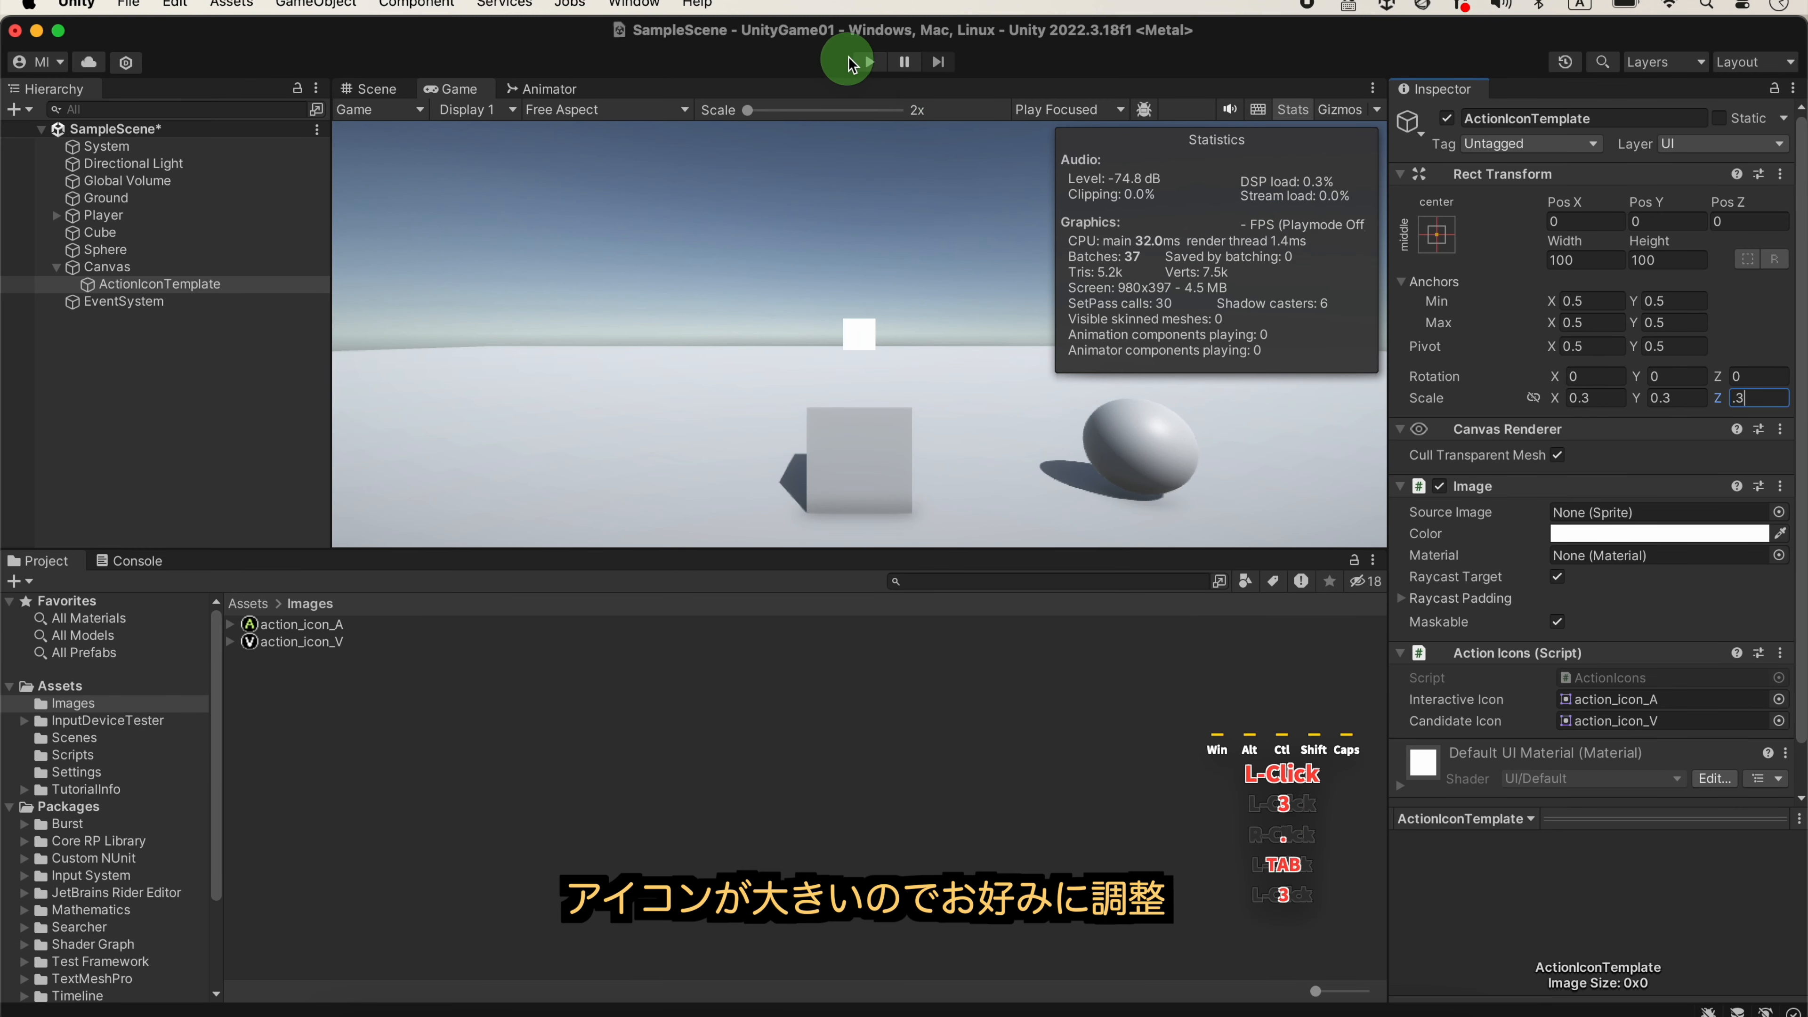
{"action": "left_click", "coordinate": [848, 62]}
{"action": "left_click", "coordinate": [868, 62]}
{"action": "left_click", "coordinate": [395, 440]}
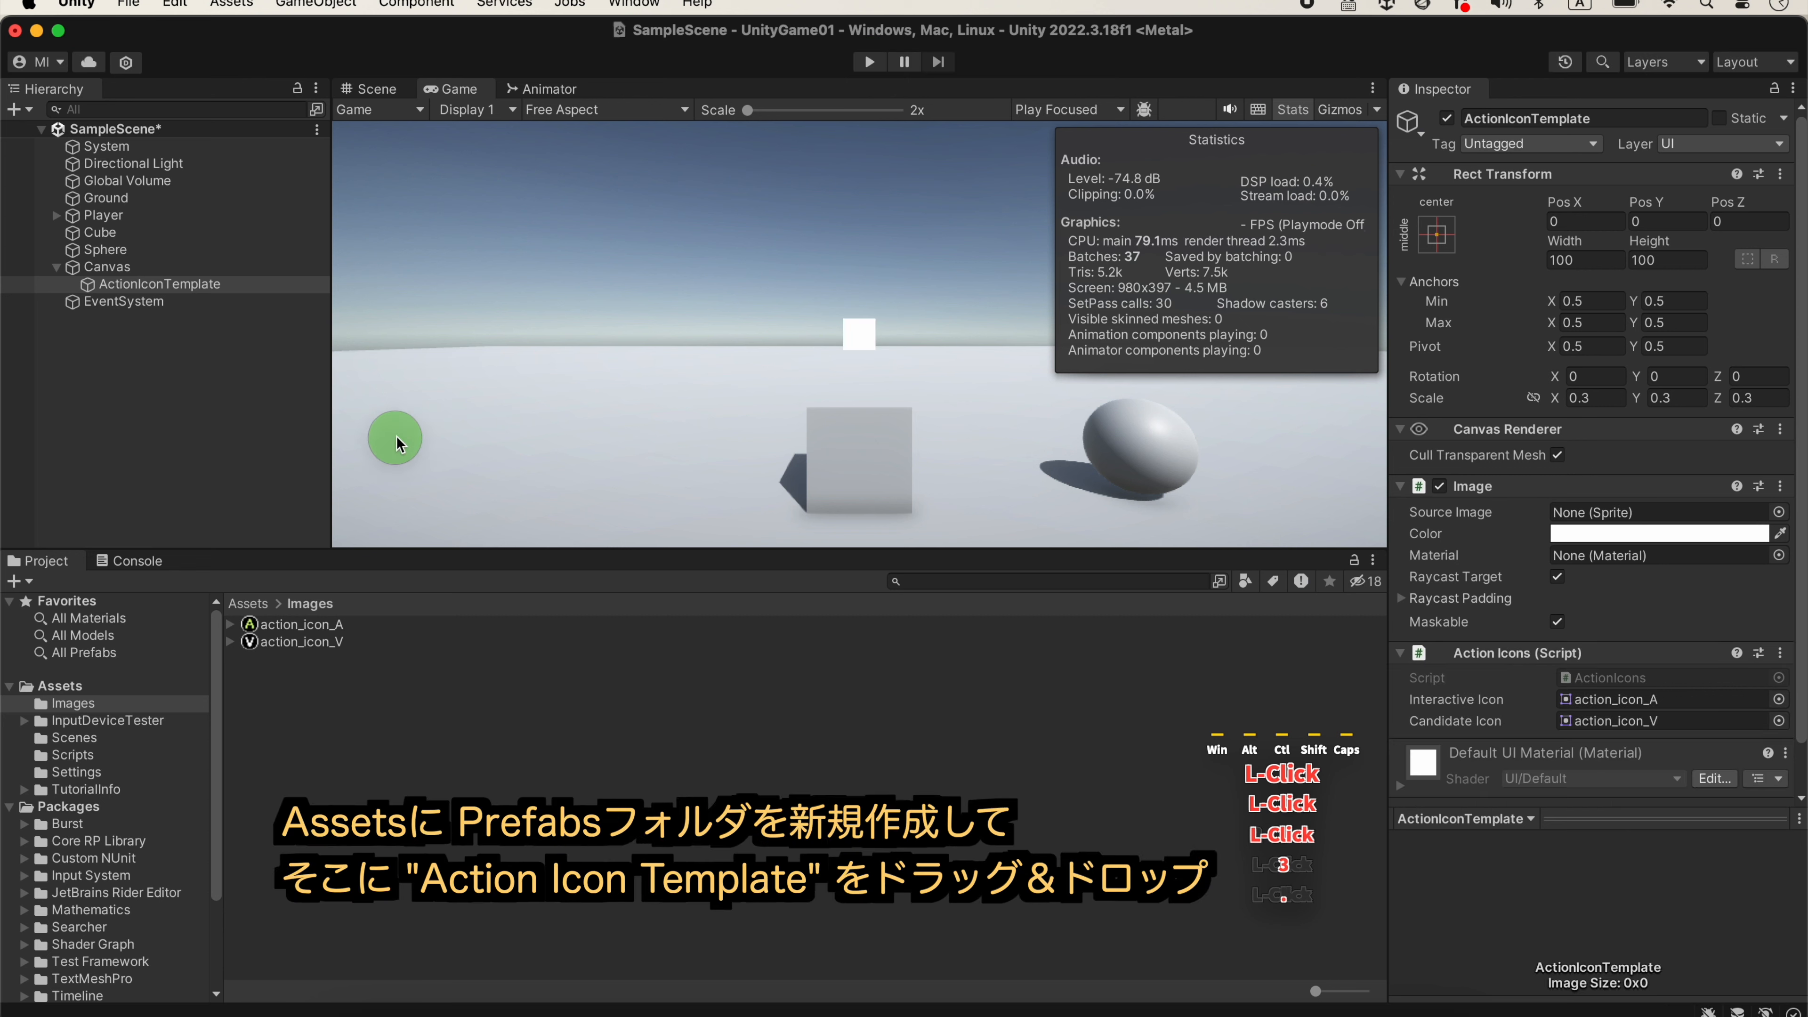
Create a new folder named Prefabs in the Assets folder.
{"action": "left_click", "coordinate": [69, 685]}
{"action": "right_click", "coordinate": [342, 849]}
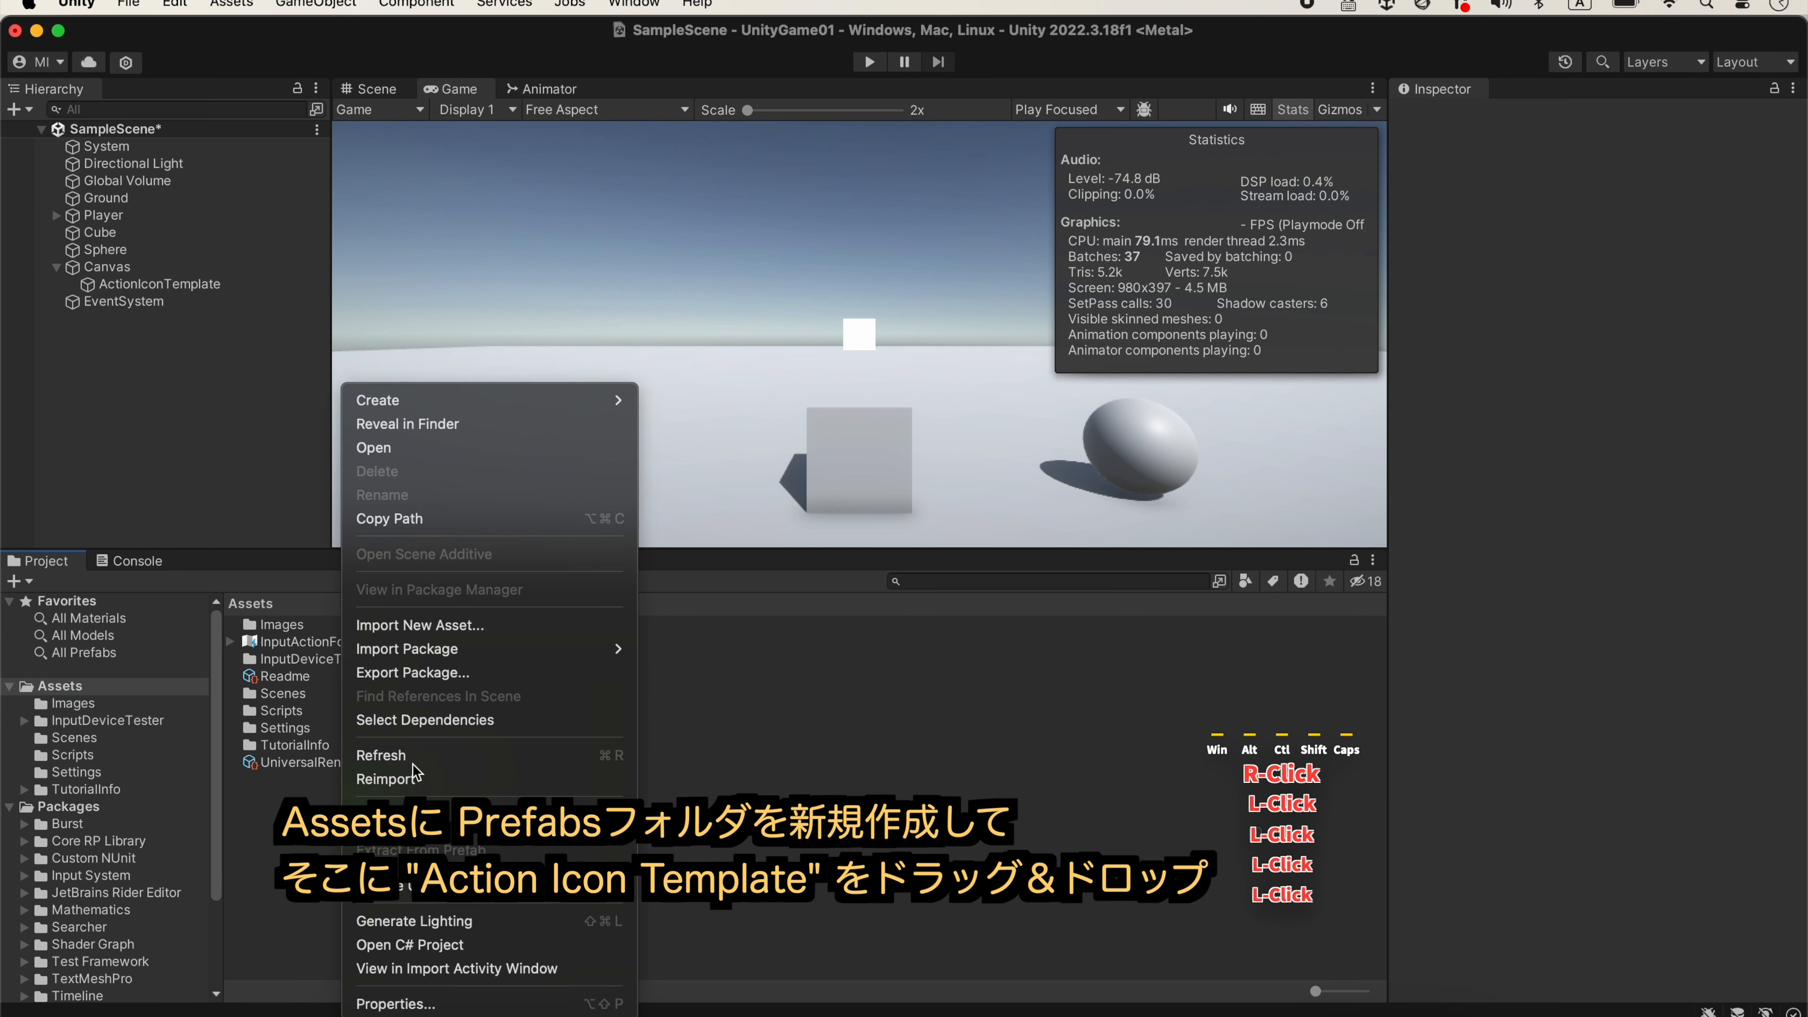
{"action": "mouse_move", "coordinate": [491, 401]}
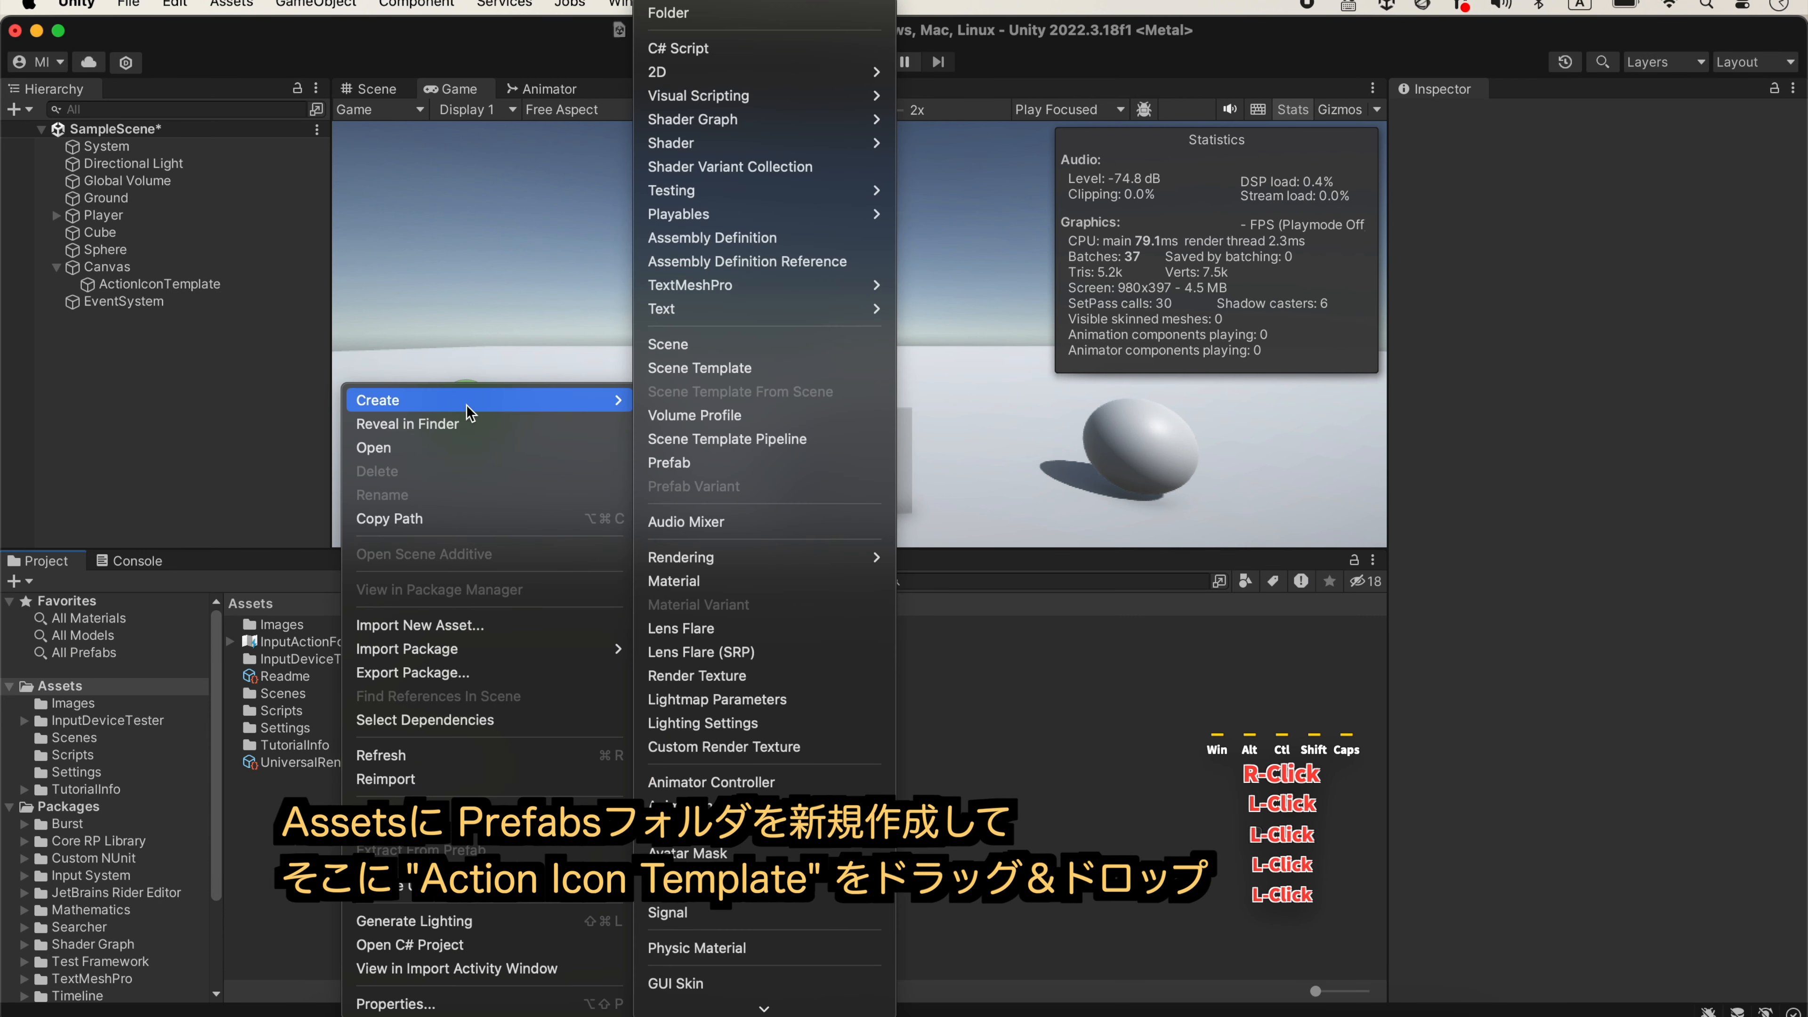
{"action": "left_click", "coordinate": [786, 29]}
{"action": "type", "text": "Prefabs"}
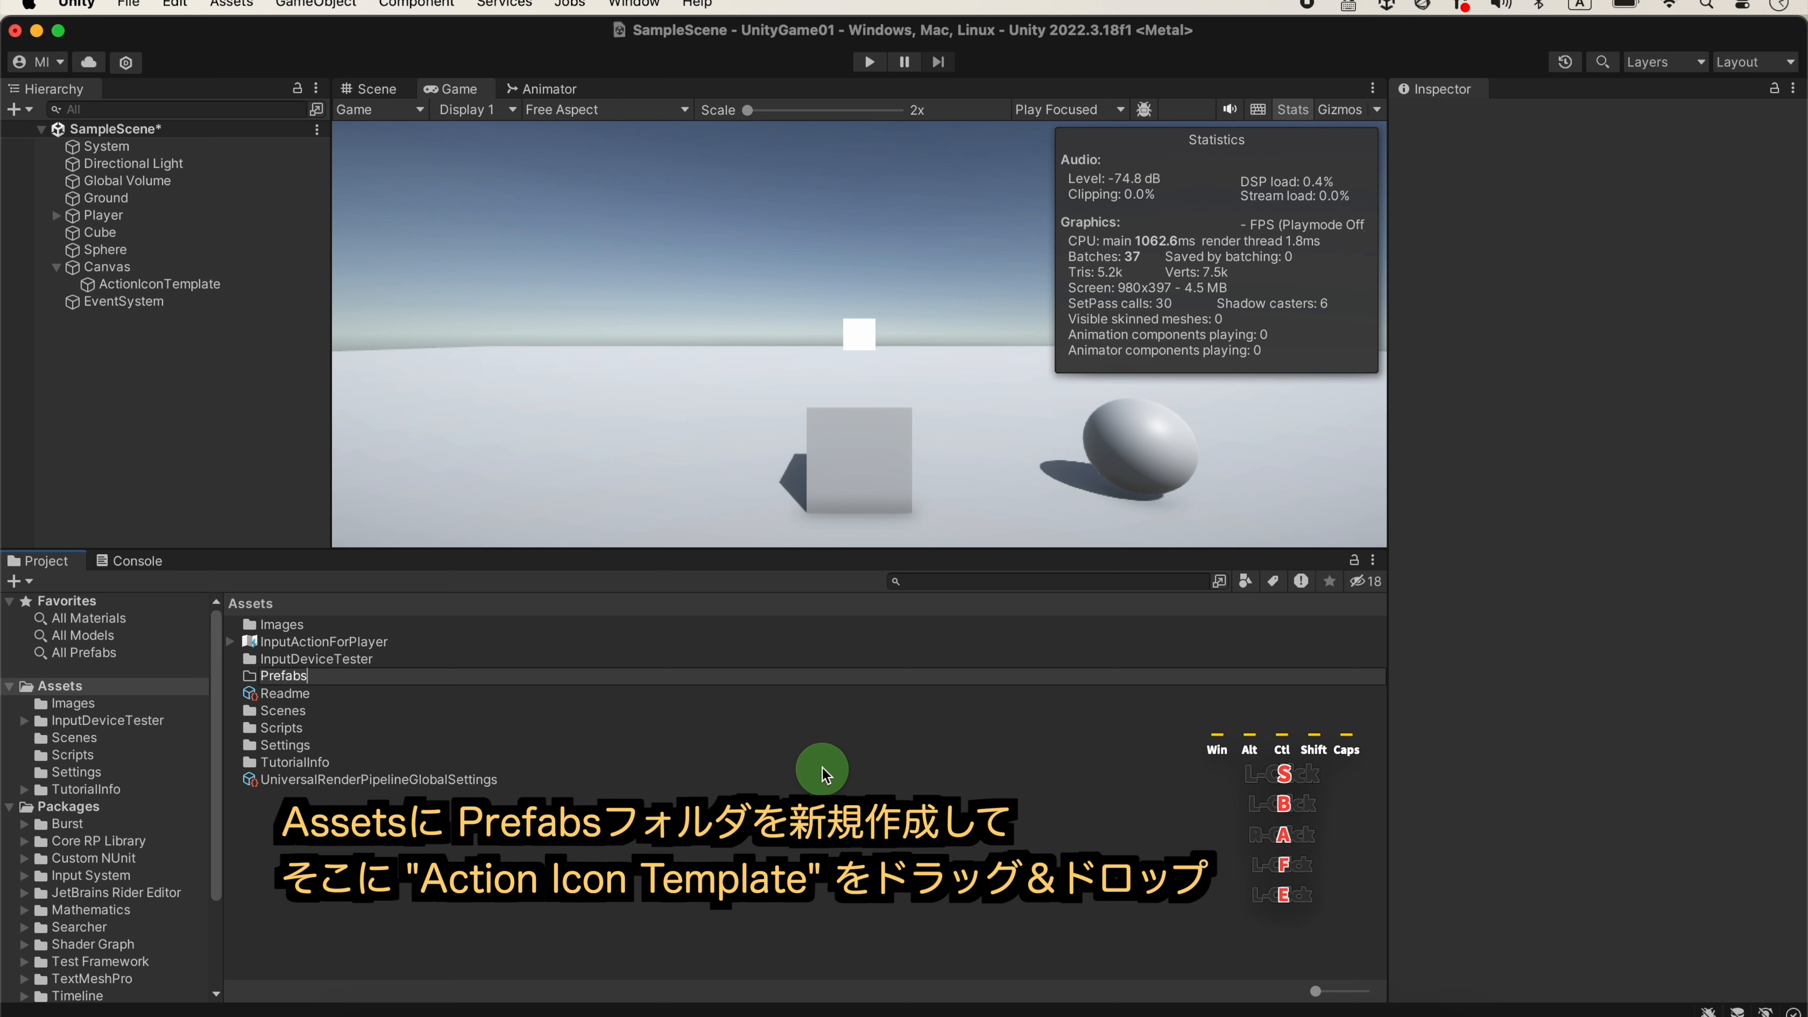
{"action": "key", "text": "Return"}
Make ActionIconTemplate a prefab in the Prefabs folder and set the prefab's Source Image to action_icon_V.
{"action": "double_click", "coordinate": [306, 675]}
{"action": "left_click_drag", "start_coordinate": [159, 283], "coordinate": [602, 782]}
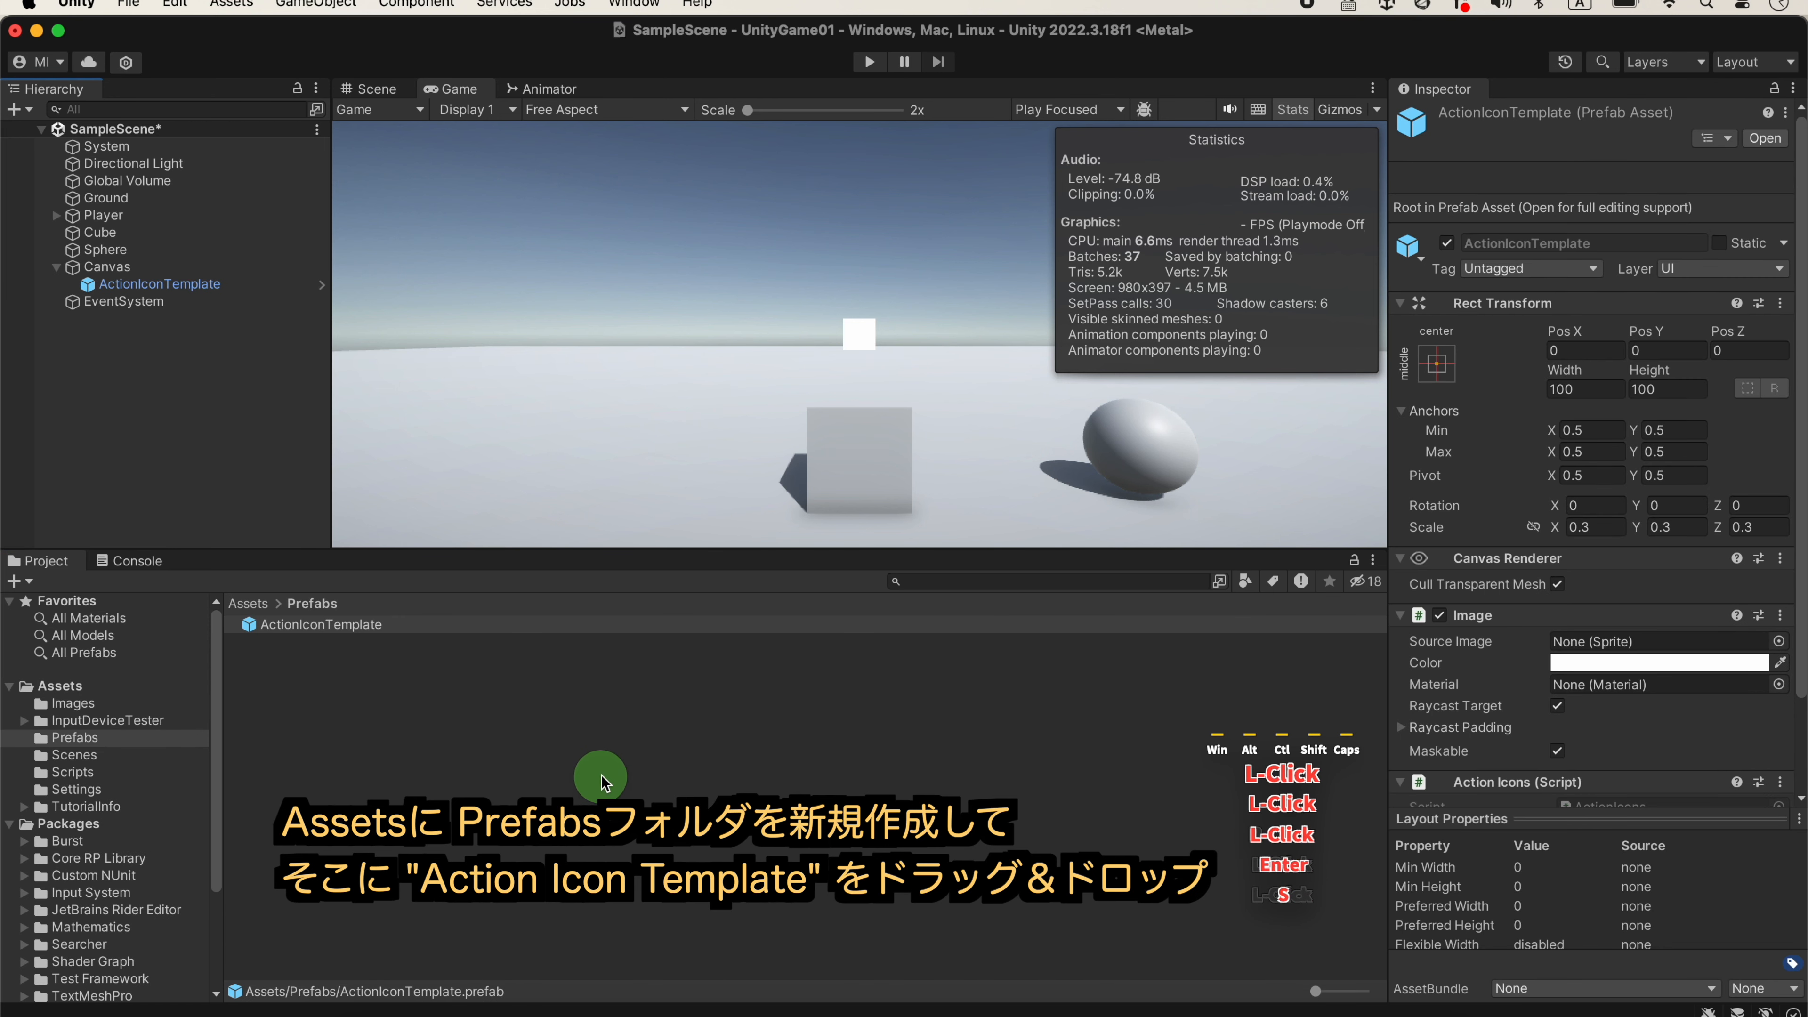
{"action": "left_click", "coordinate": [1777, 641]}
{"action": "left_click", "coordinate": [1650, 796]}
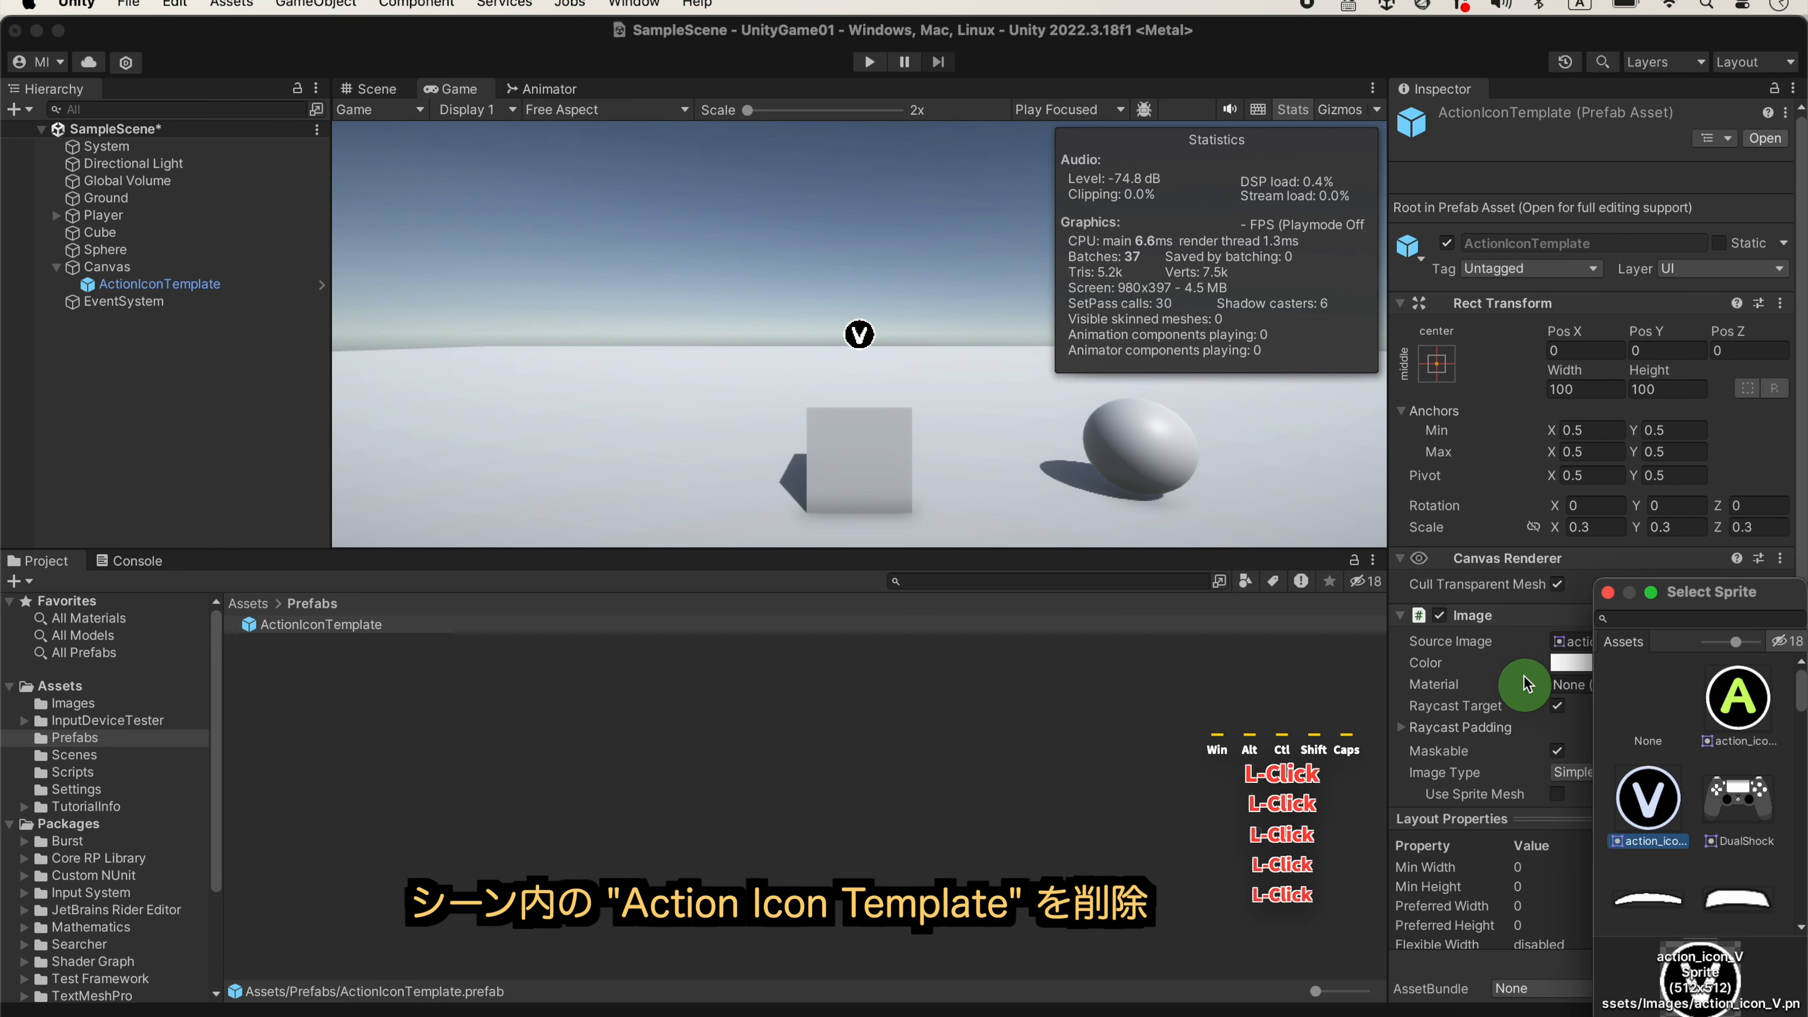
Delete the ActionIconTemplate instance under Canvas from the scene, keeping only the prefab asset.
{"action": "left_click", "coordinate": [1531, 617]}
{"action": "left_click", "coordinate": [1530, 619]}
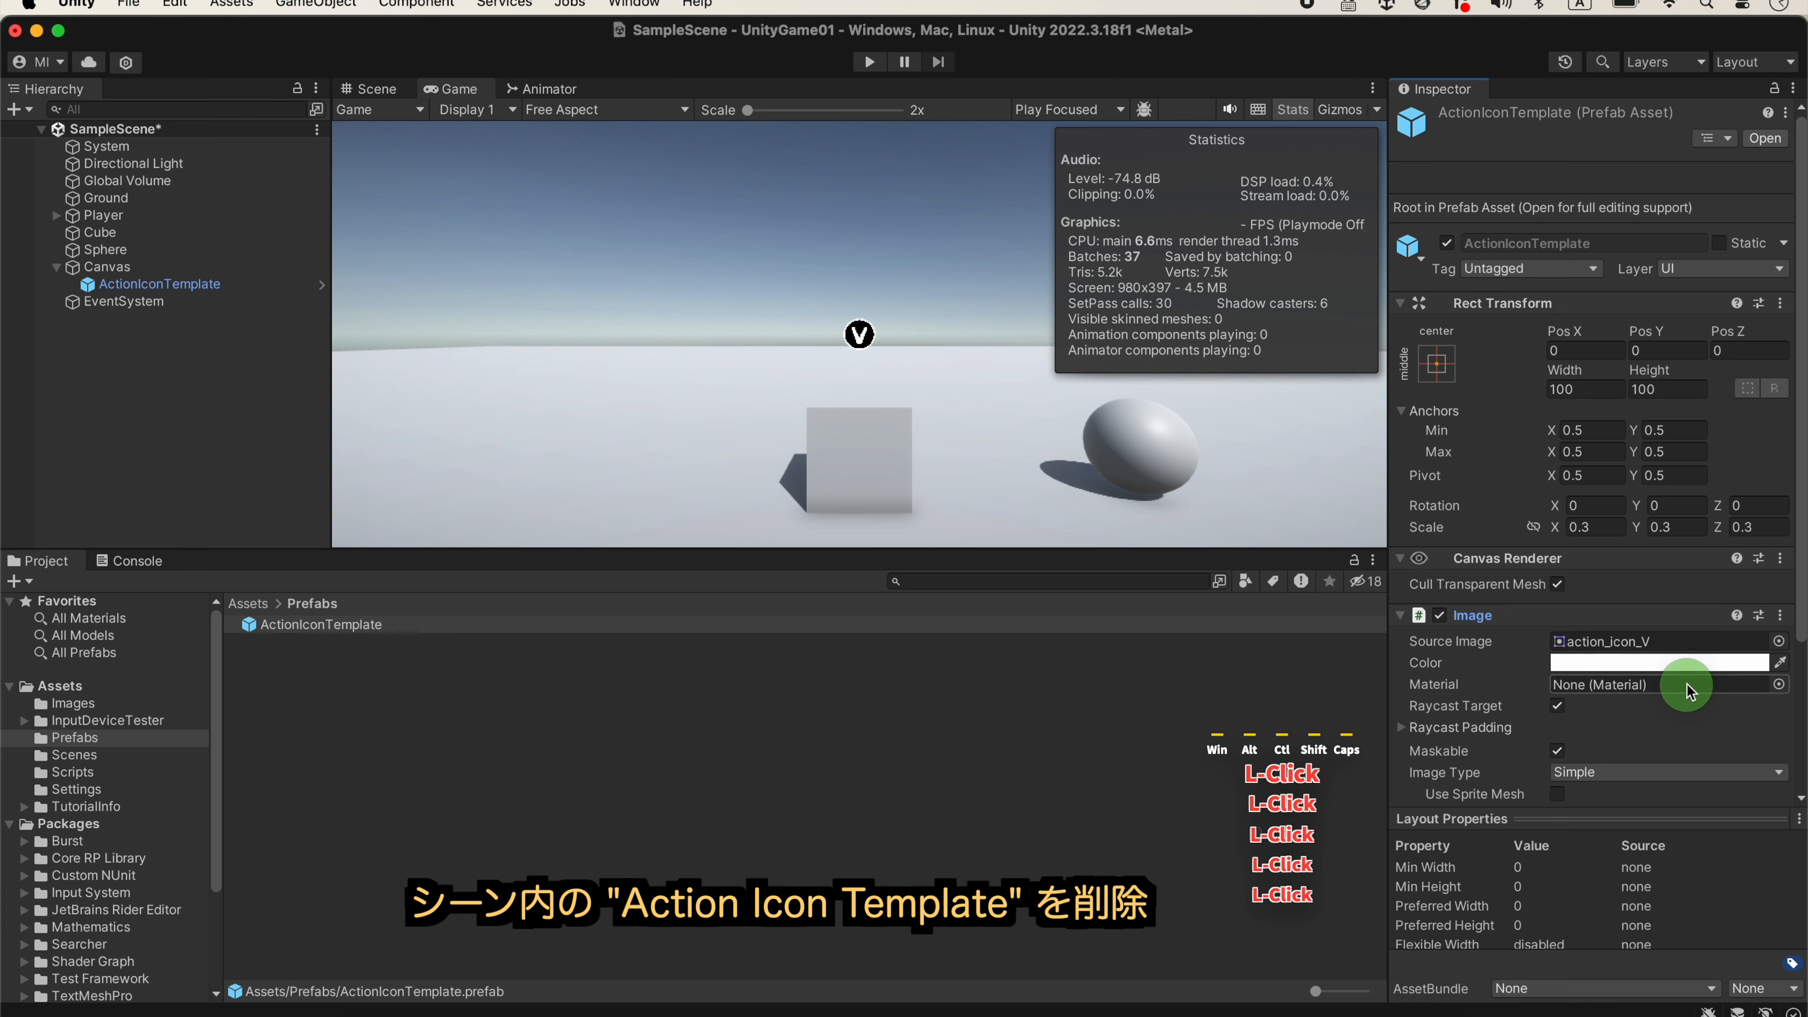
{"action": "left_click", "coordinate": [726, 712]}
{"action": "left_click", "coordinate": [356, 625]}
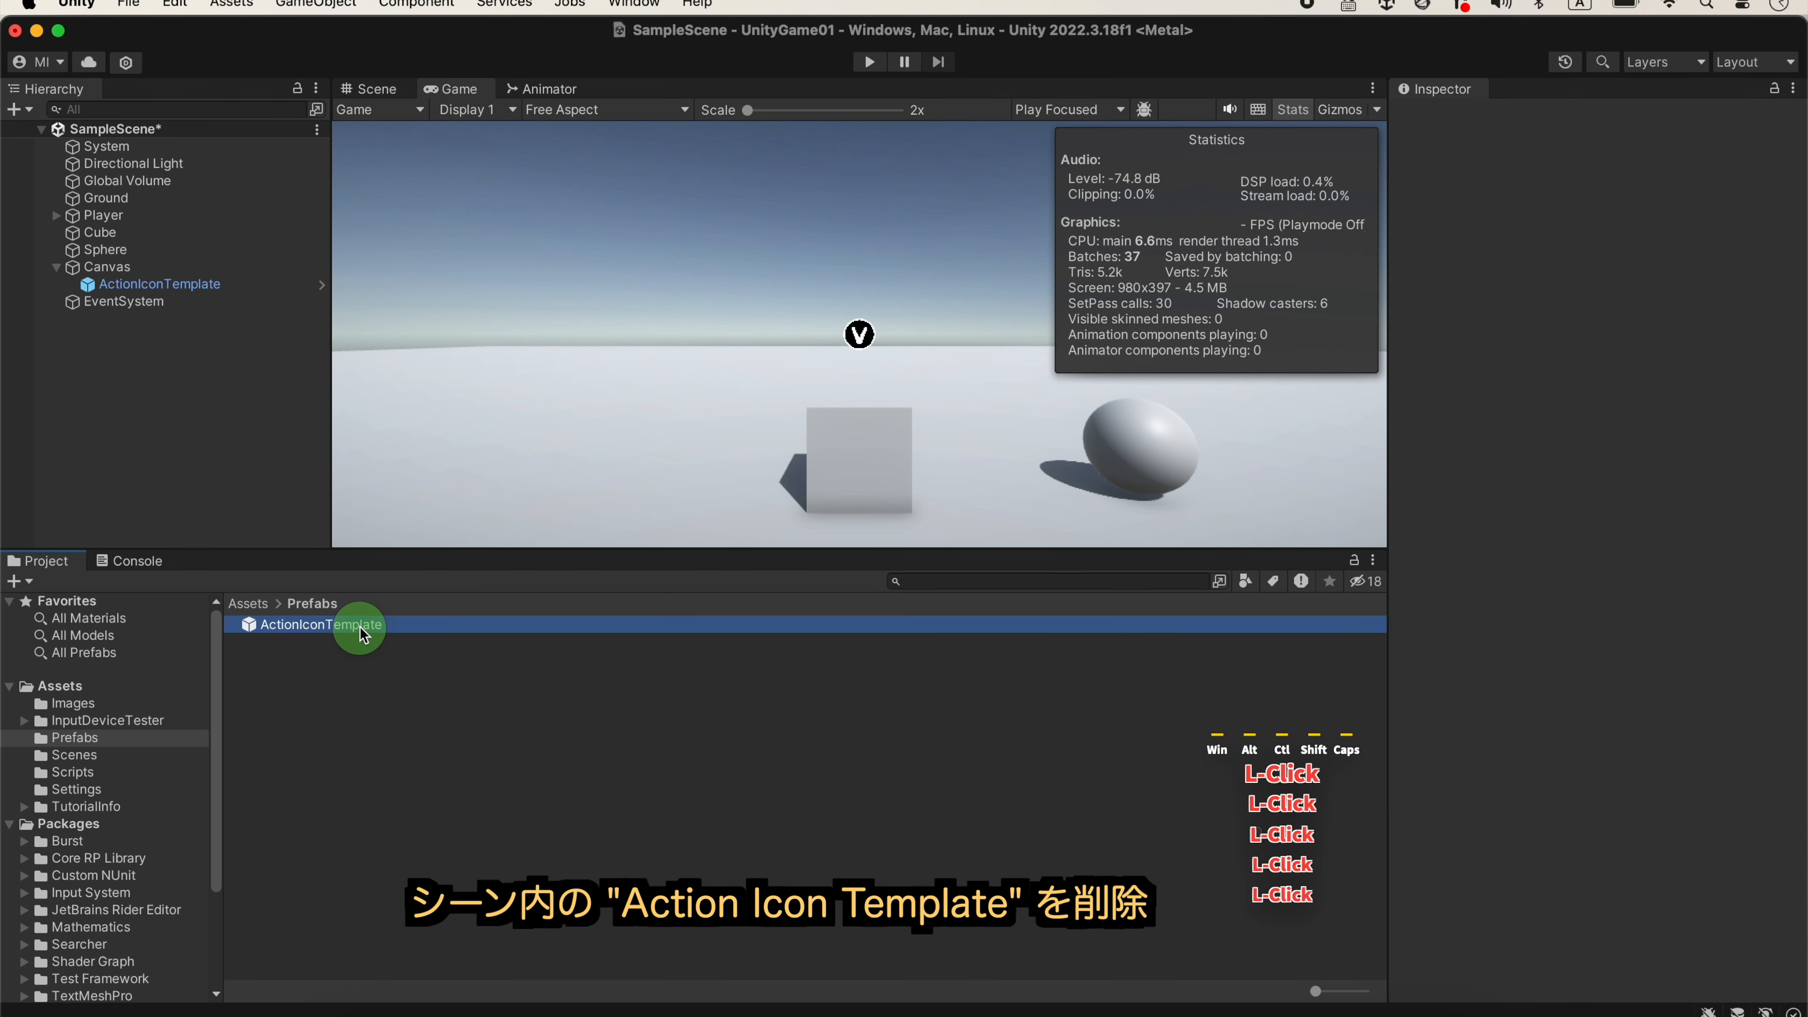
{"action": "left_click", "coordinate": [147, 283]}
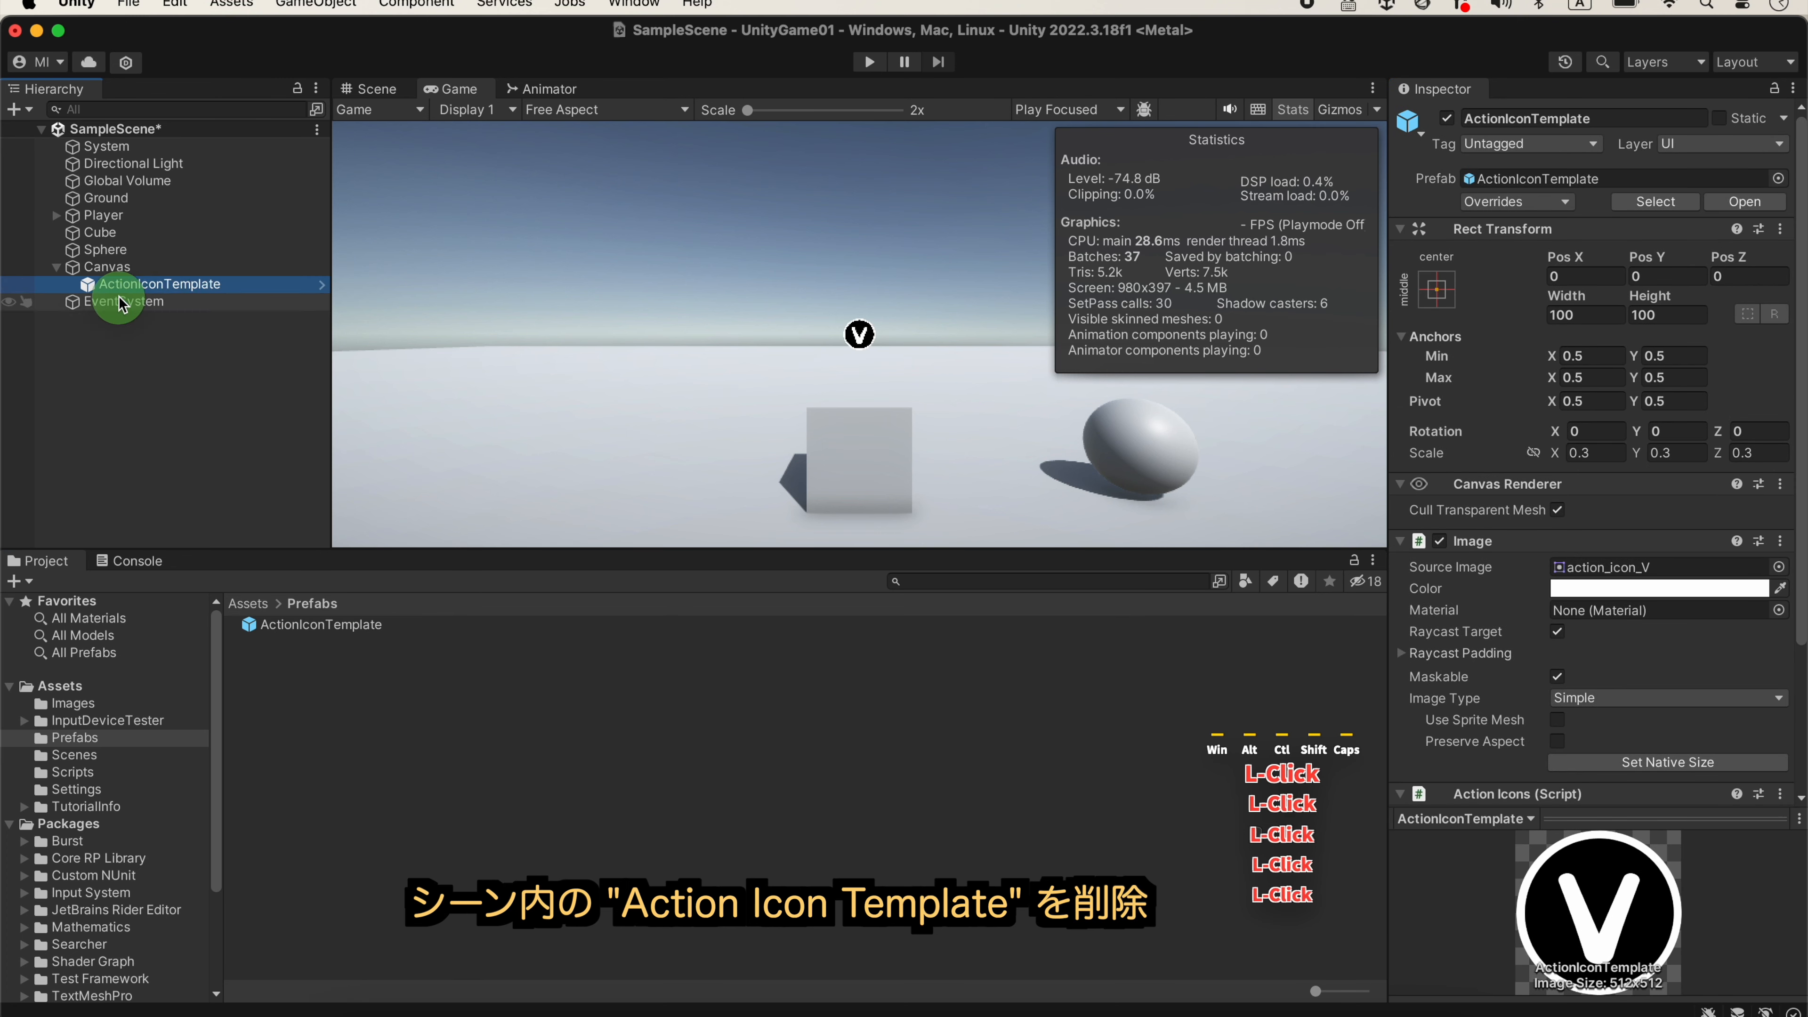
{"action": "right_click", "coordinate": [144, 292]}
{"action": "left_click", "coordinate": [199, 364]}
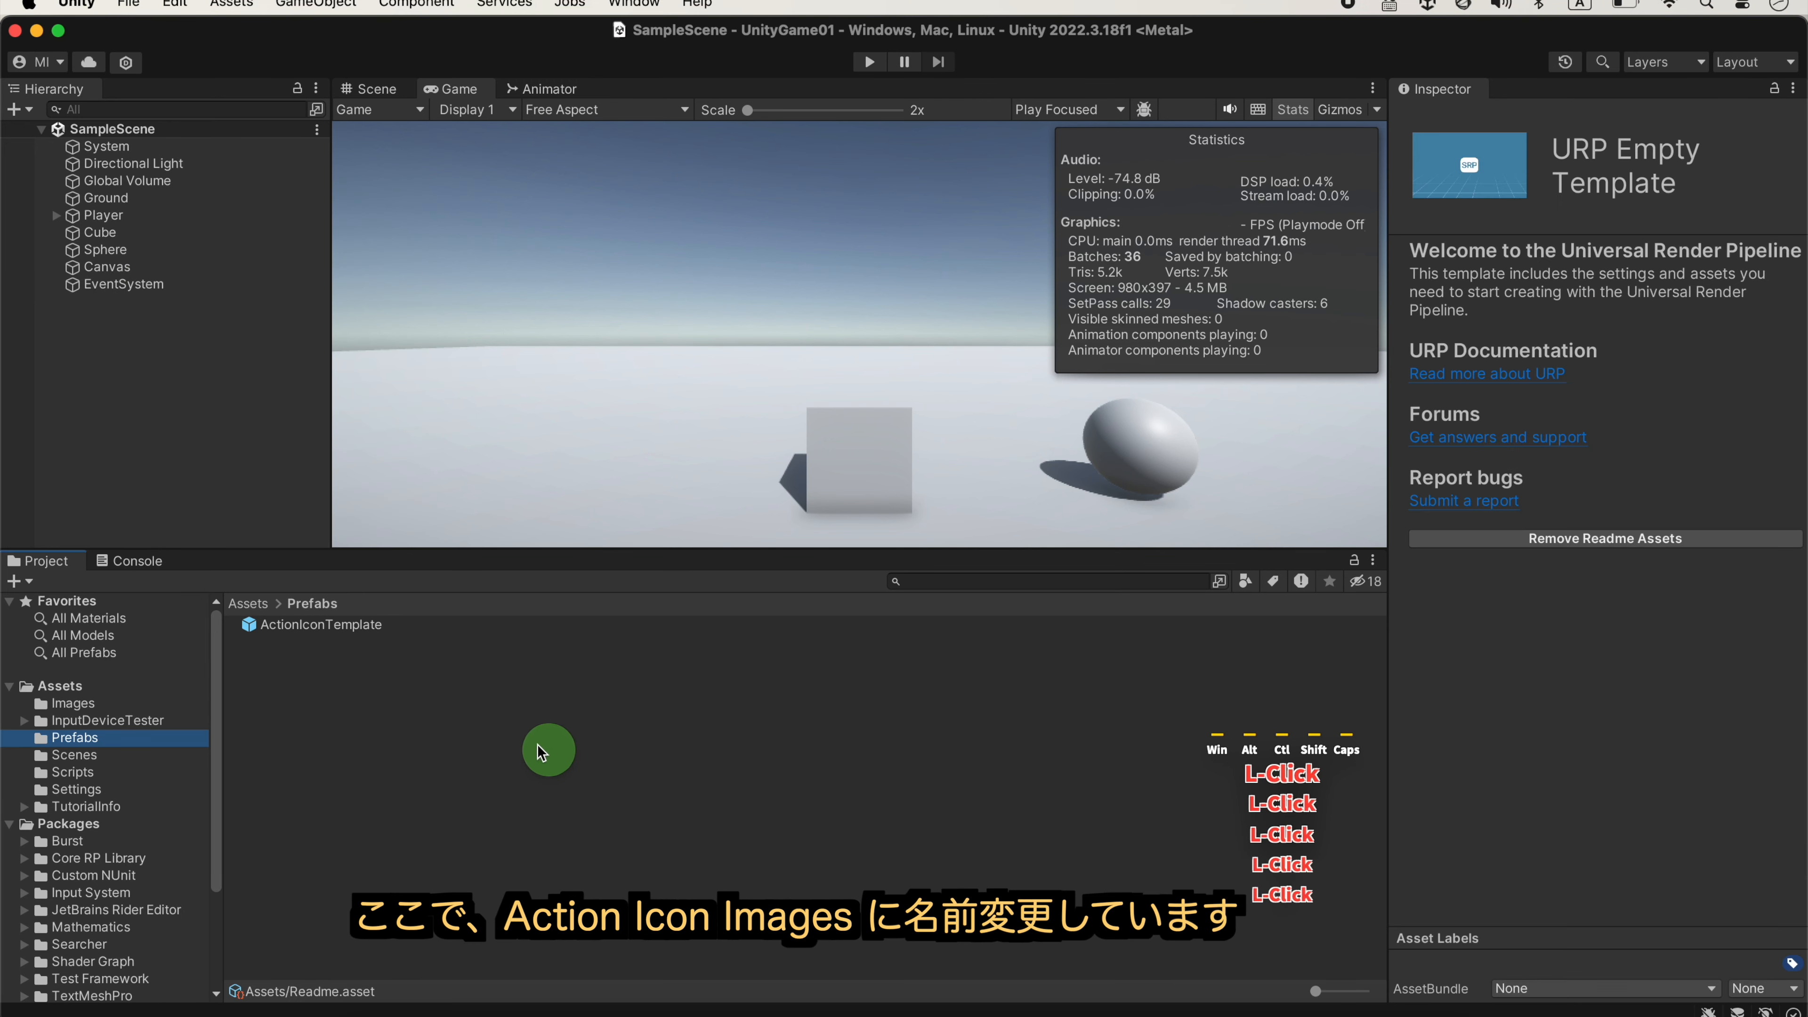
Rename the ActionIcons script in the Scripts folder to ActionIconImages.
{"action": "left_click", "coordinate": [545, 747]}
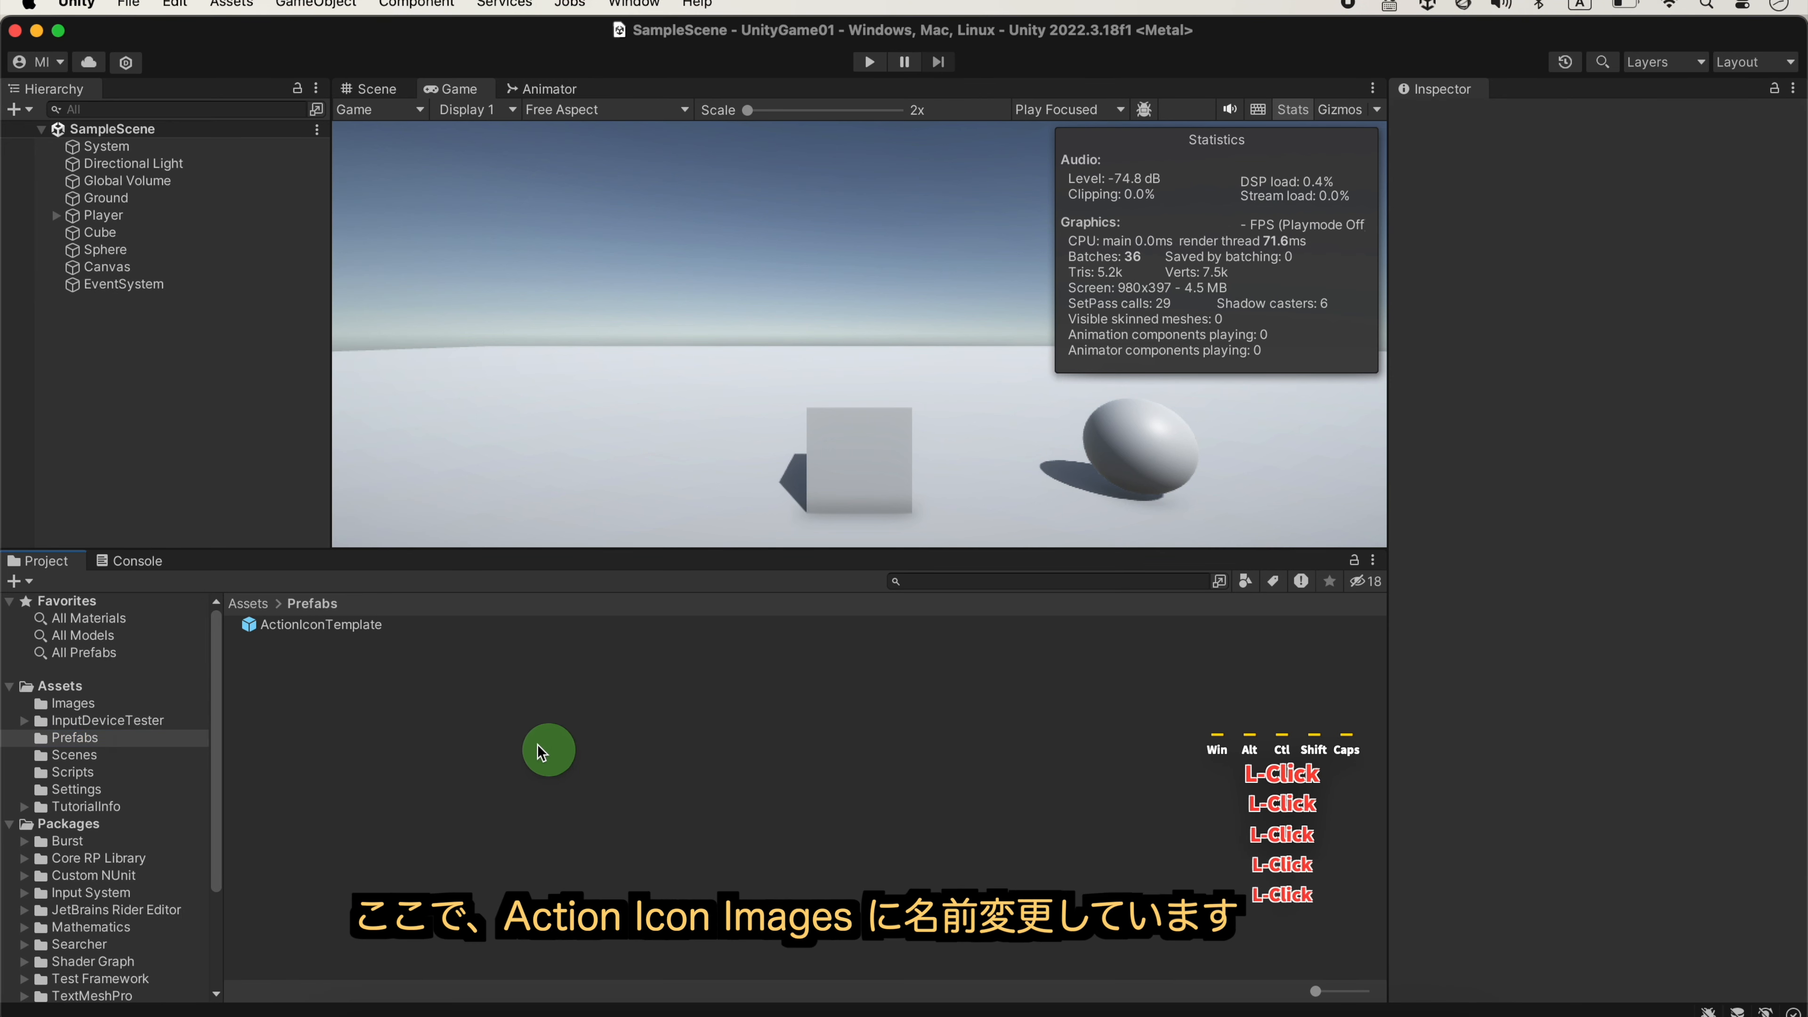
{"action": "left_click", "coordinate": [94, 777]}
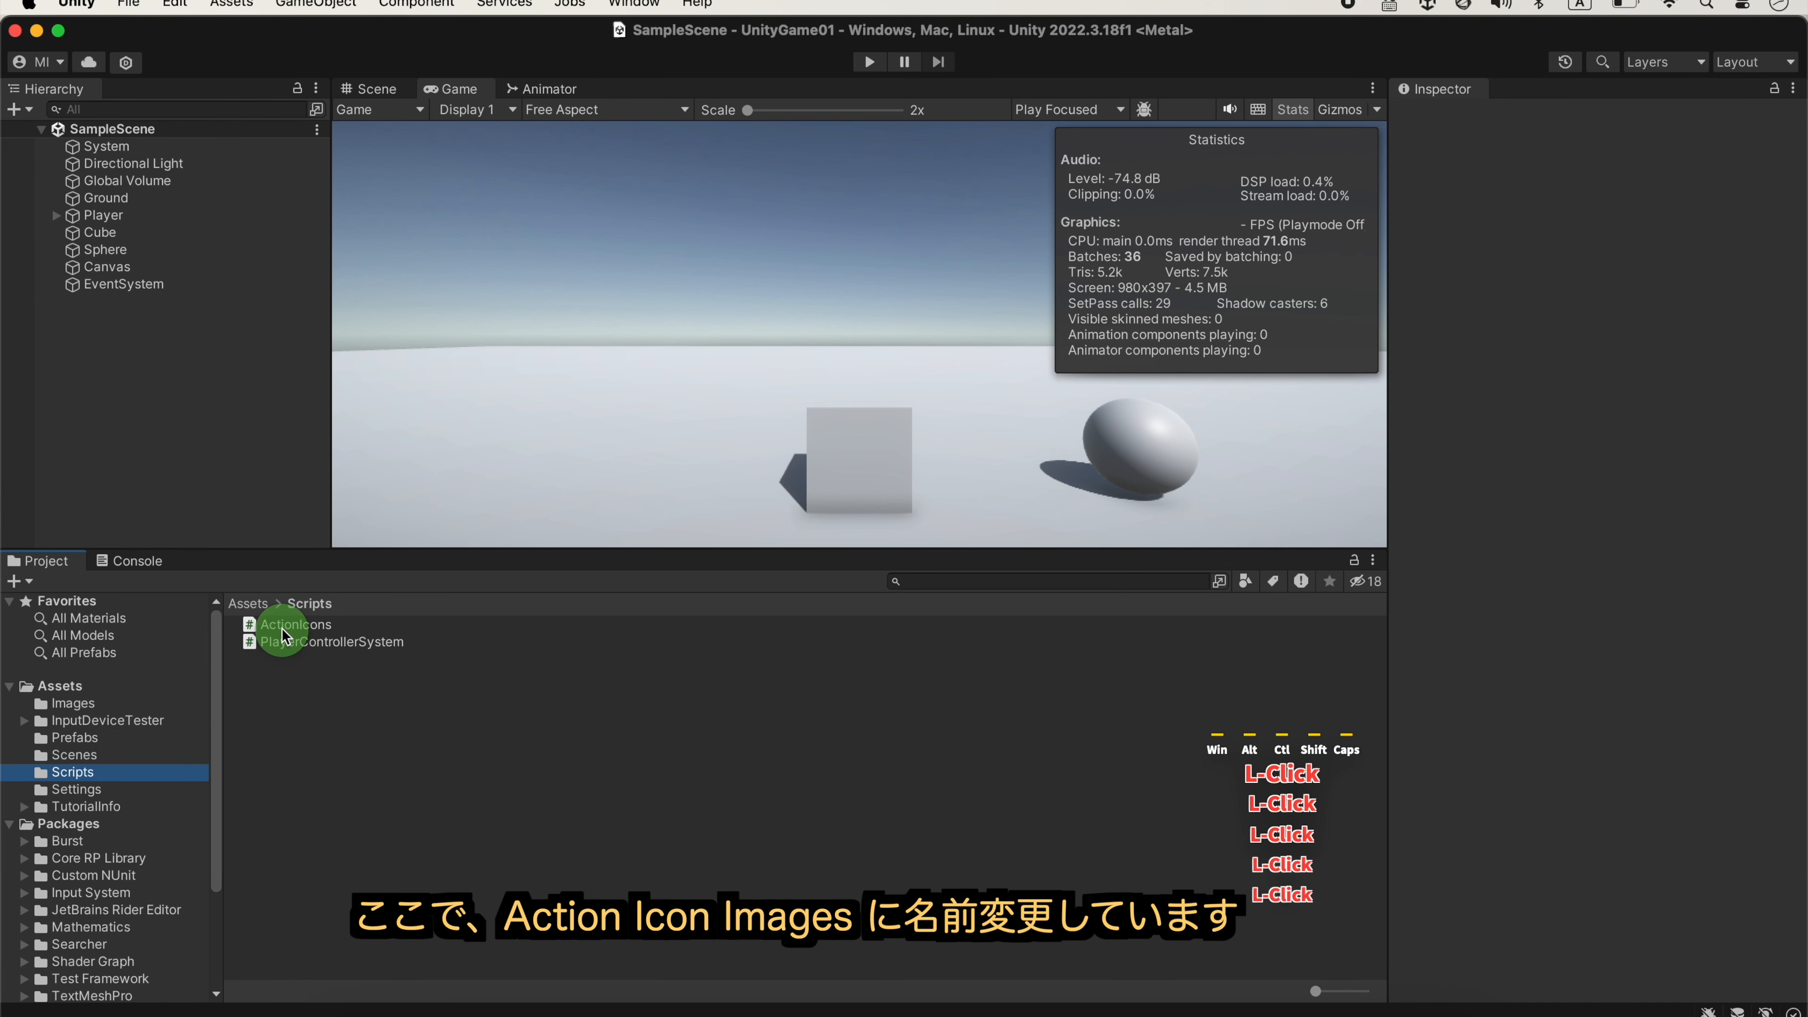
{"action": "left_click", "coordinate": [296, 625]}
{"action": "left_click", "coordinate": [296, 625]}
{"action": "left_click", "coordinate": [296, 625]}
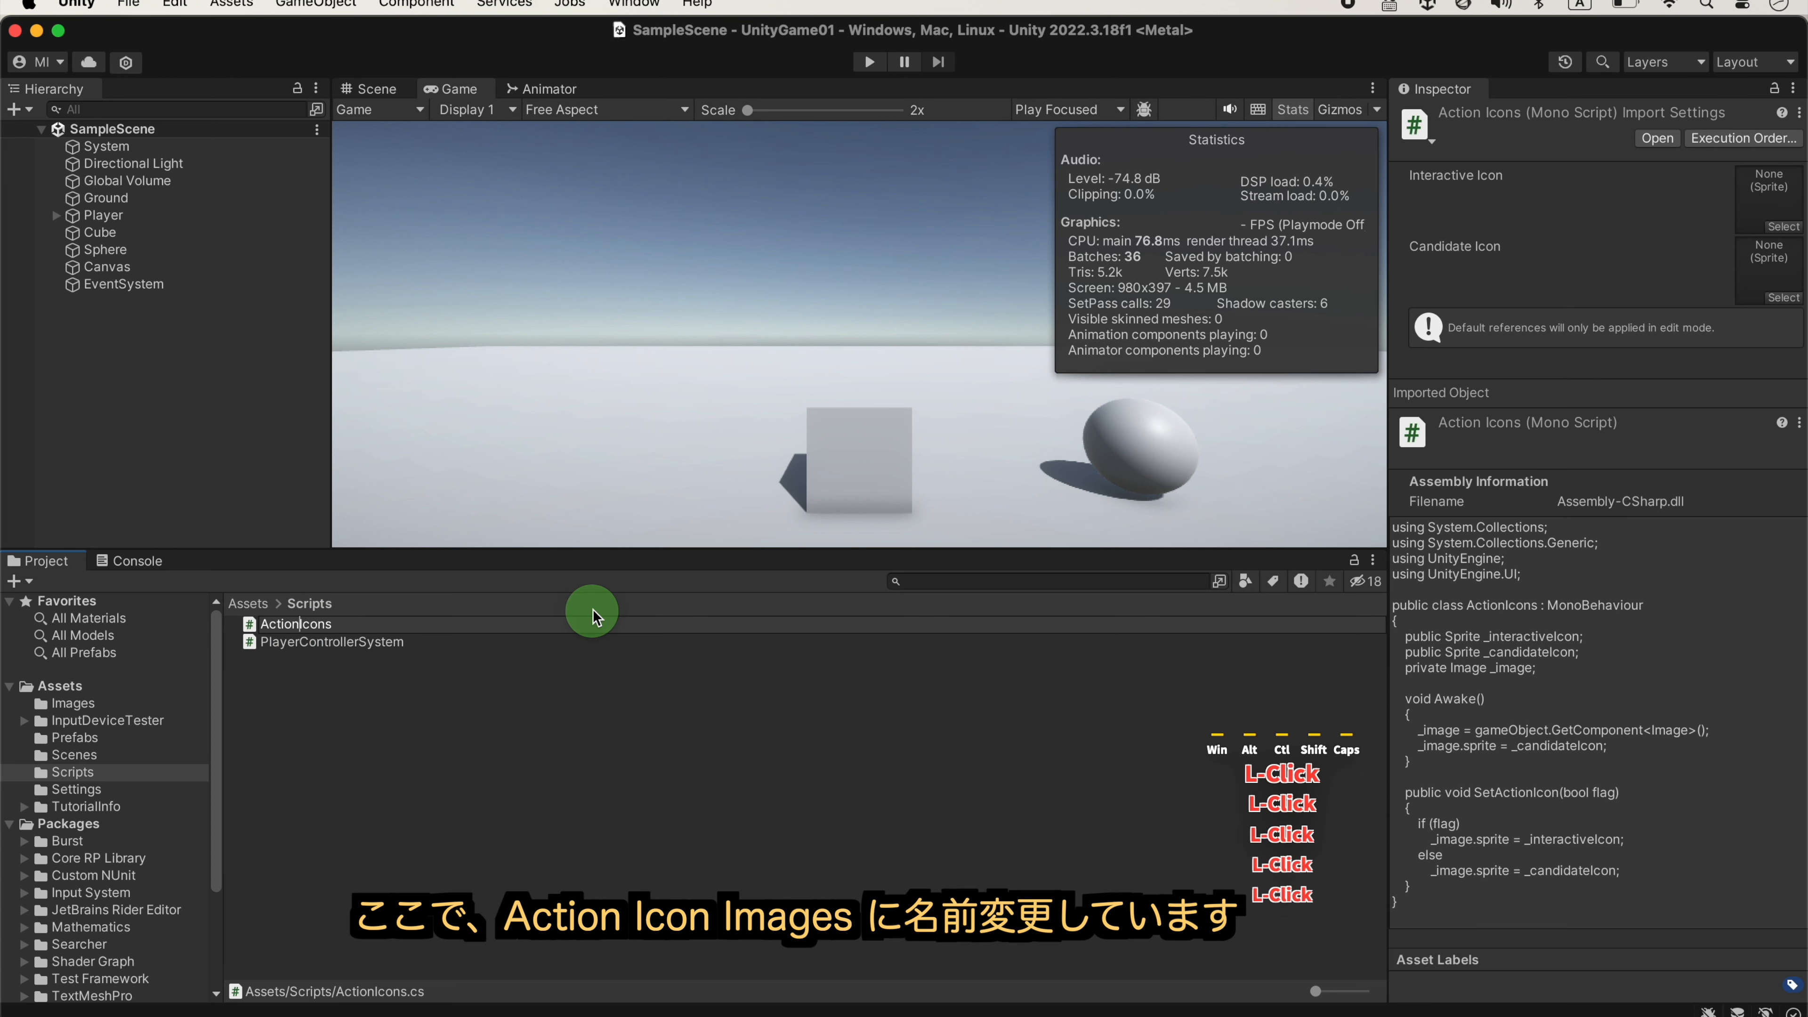
{"action": "key", "text": "Right"}
{"action": "key", "text": "Left"}
{"action": "key", "text": "Right"}
{"action": "key", "text": "Right"}
{"action": "key", "text": "Right"}
{"action": "key", "text": "Right"}
{"action": "type", "text": "Image"}
{"action": "key", "text": "Return"}
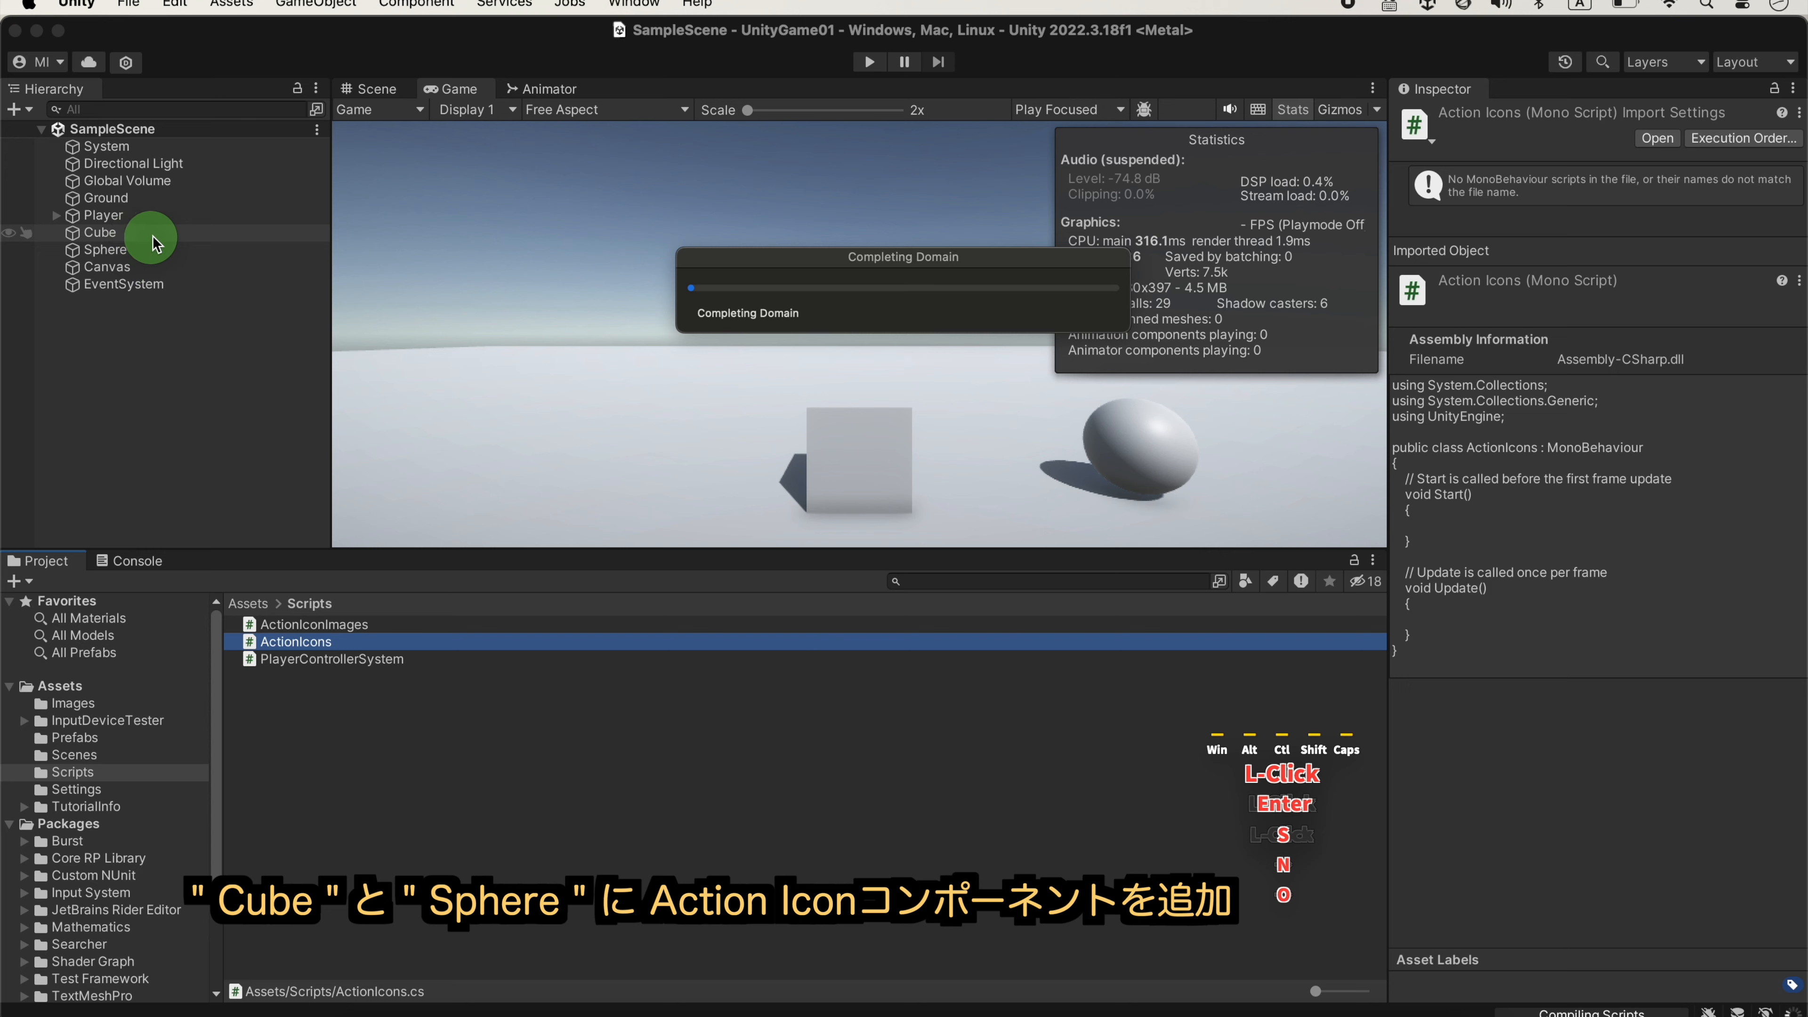
Add the new ActionIcons script to the Cube as a component and open that script for editing.
{"action": "mouse_move", "coordinate": [158, 239]}
{"action": "left_mouse_down"}
{"action": "mouse_move", "coordinate": [122, 257]}
{"action": "mouse_move", "coordinate": [116, 237]}
{"action": "left_mouse_up"}
{"action": "left_click", "coordinate": [115, 237]}
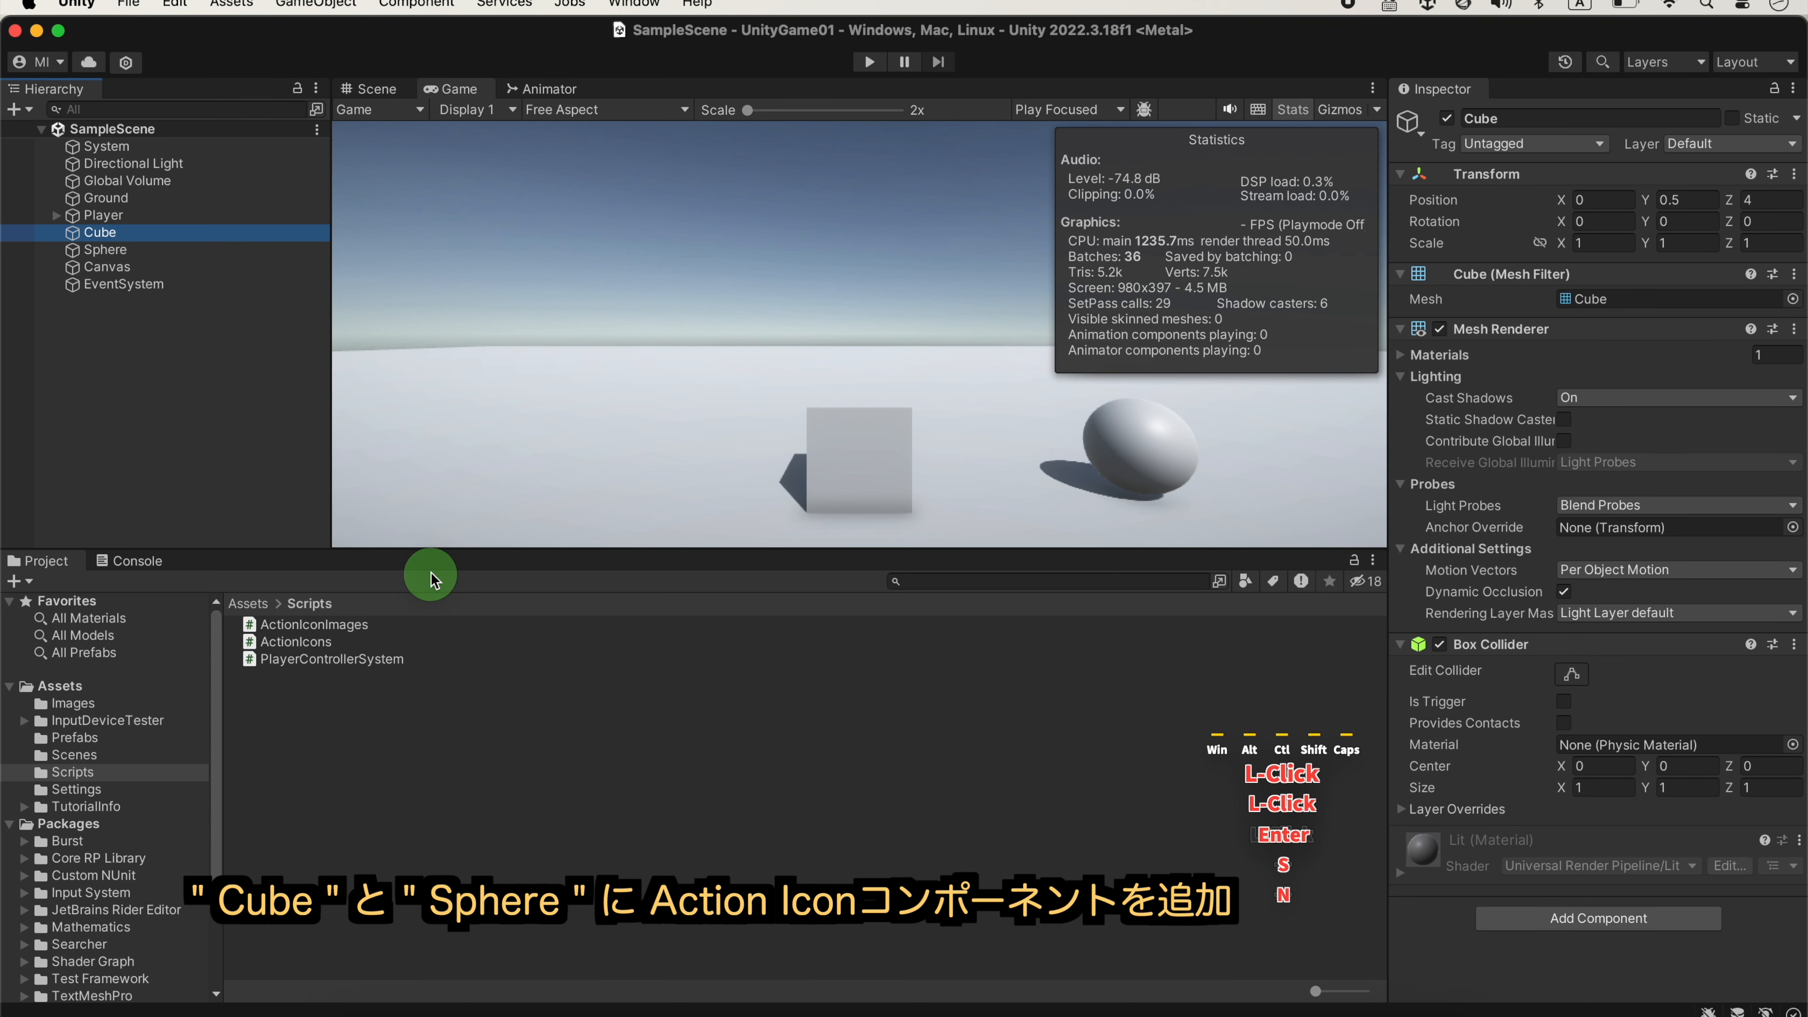
{"action": "left_click", "coordinate": [1620, 923]}
{"action": "left_click", "coordinate": [1616, 772]}
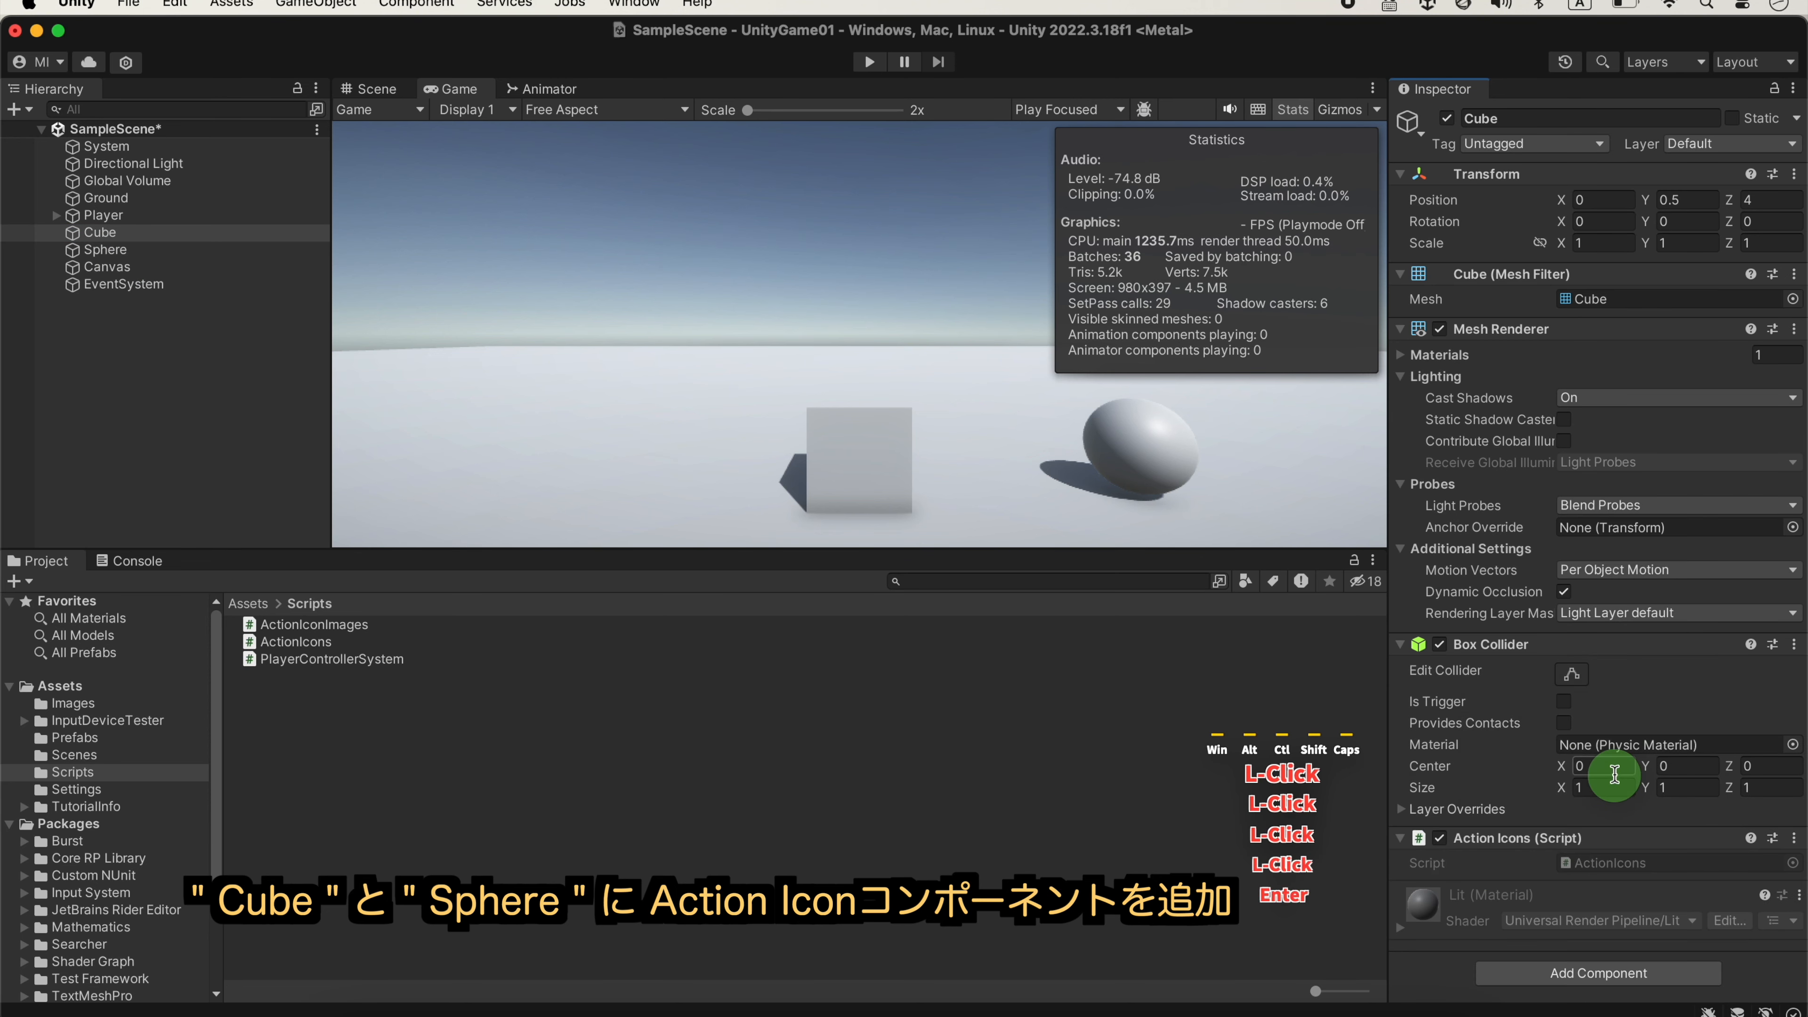
{"action": "left_click", "coordinate": [1034, 688]}
{"action": "double_click", "coordinate": [277, 642]}
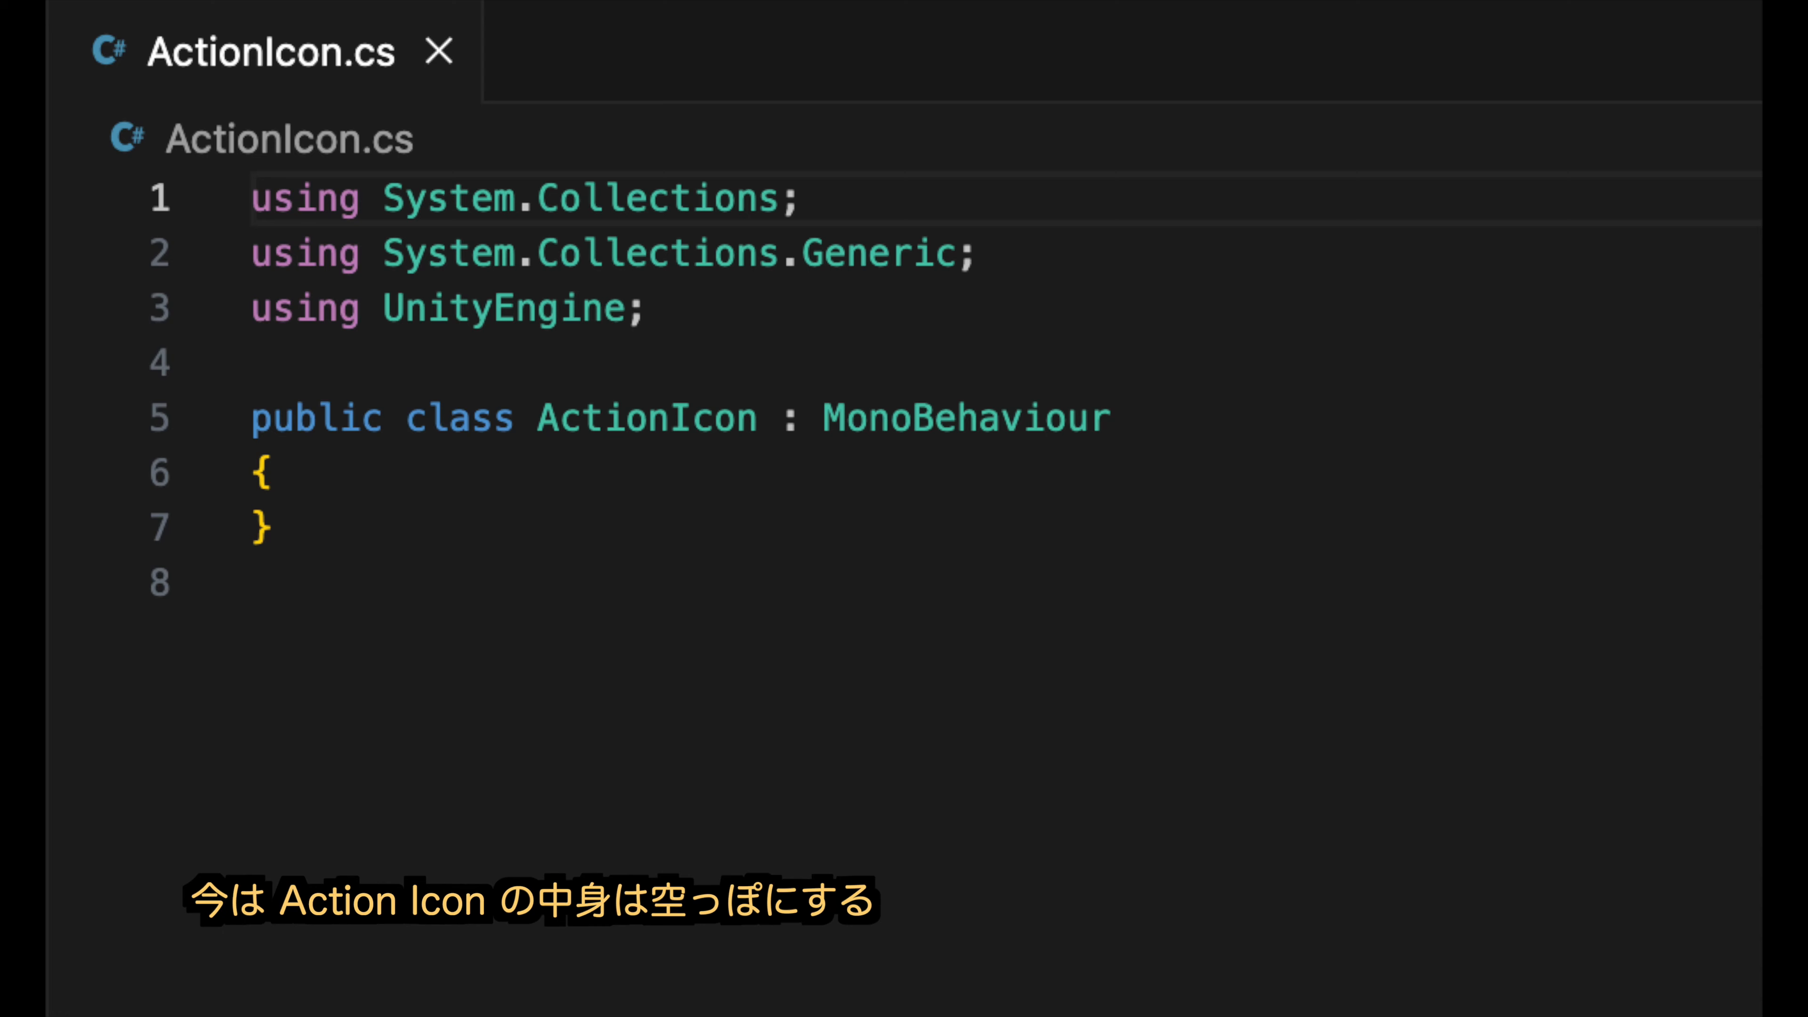